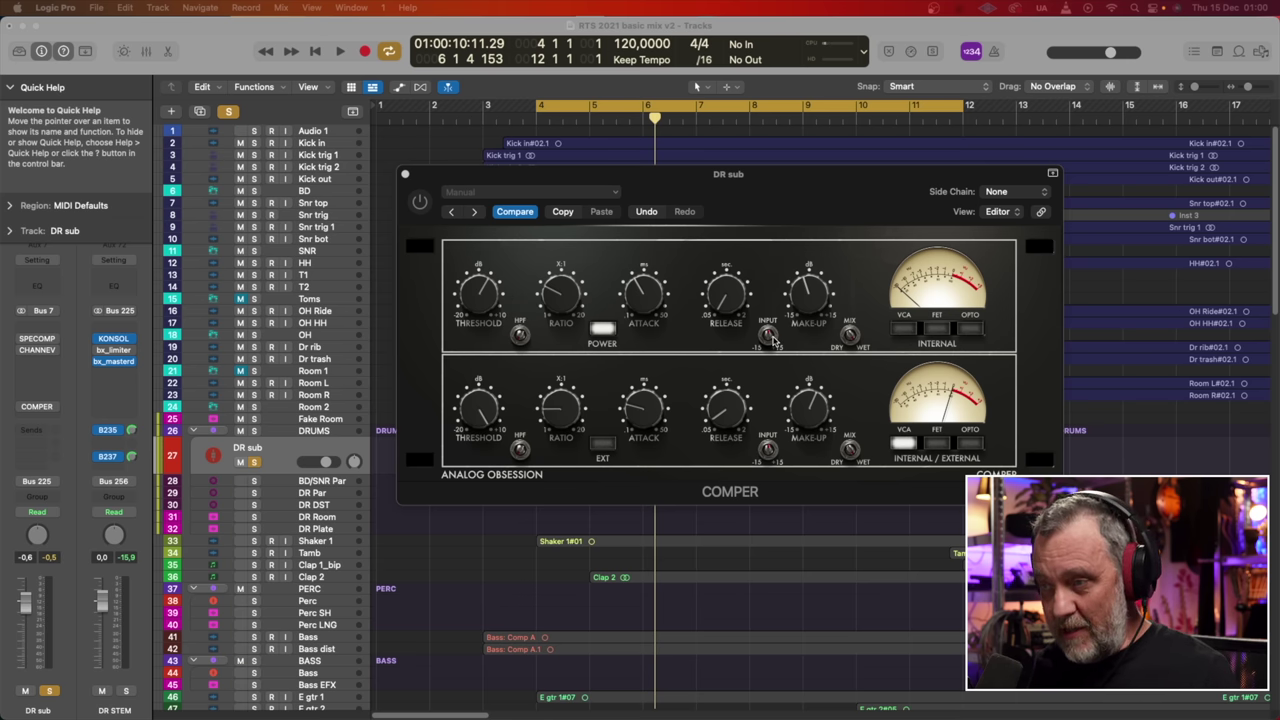
- Bring the DR sub Comper window to the front and move it up and to the right
left_click(848, 334)
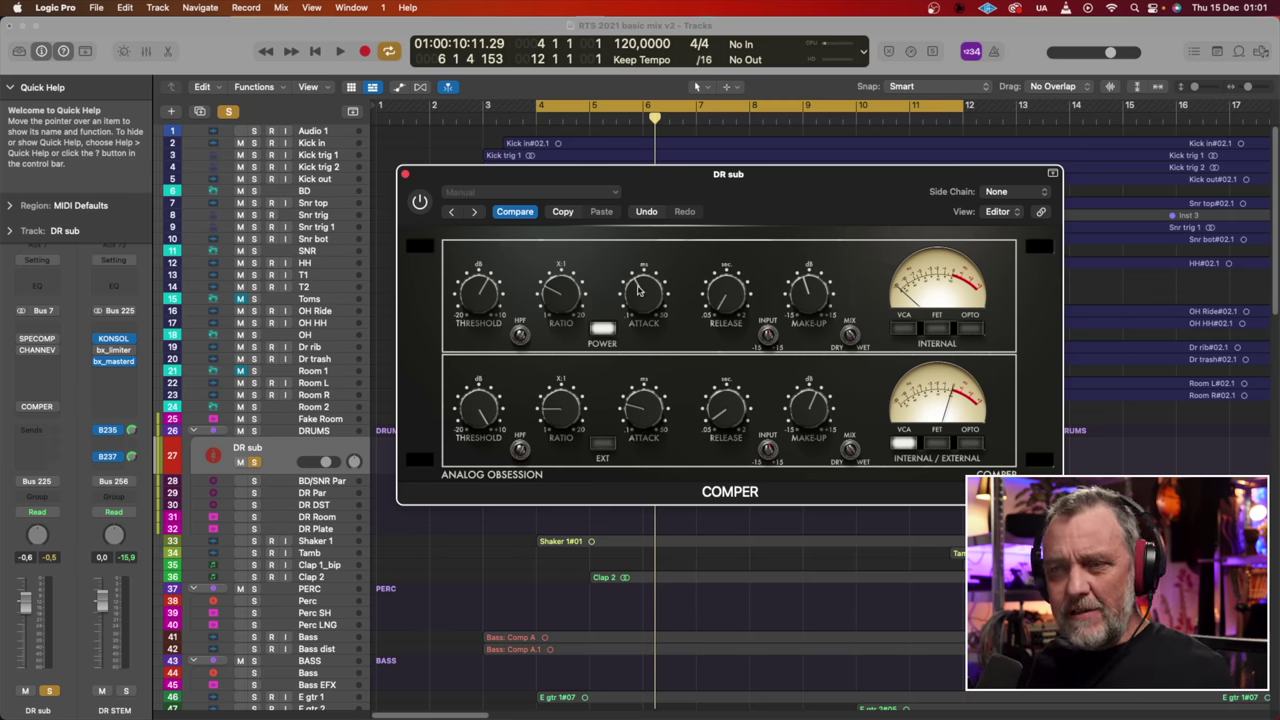
left_click_drag(637, 175, 670, 156)
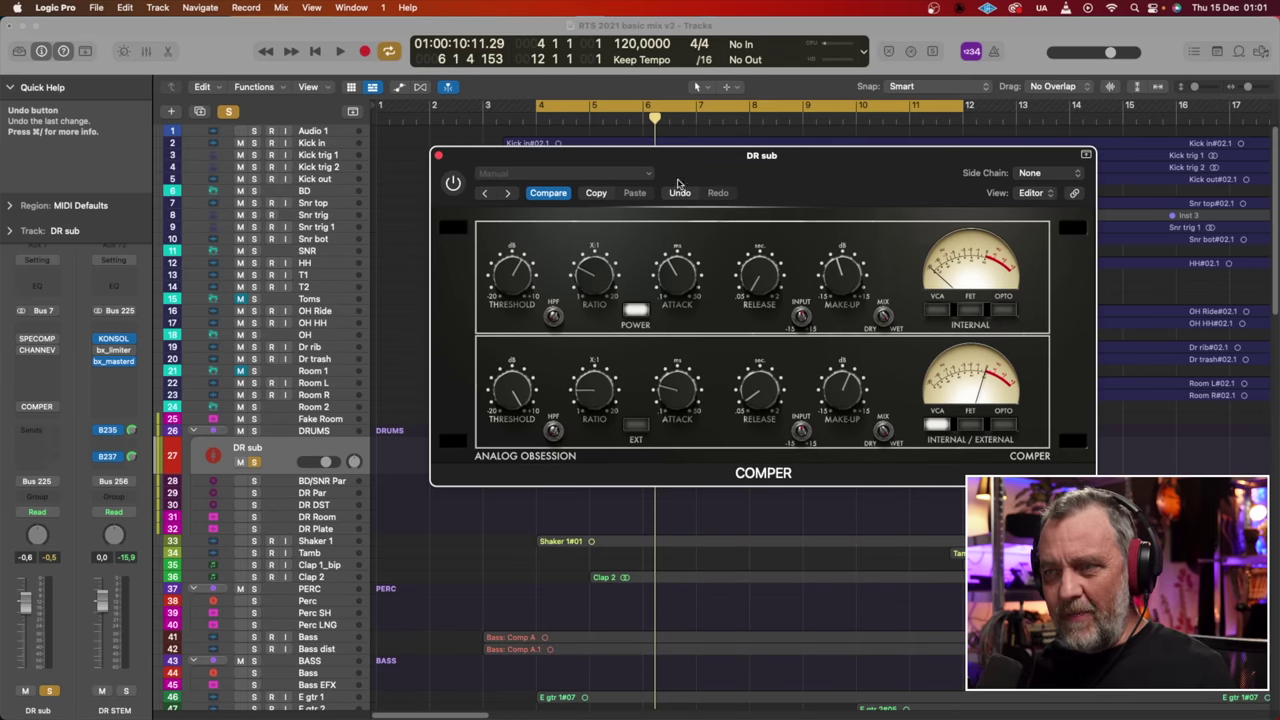
- Shift the Comper window right, play the drums from bar 4 to about bar 7, then nudge it left
left_click_drag(680, 176, 786, 175)
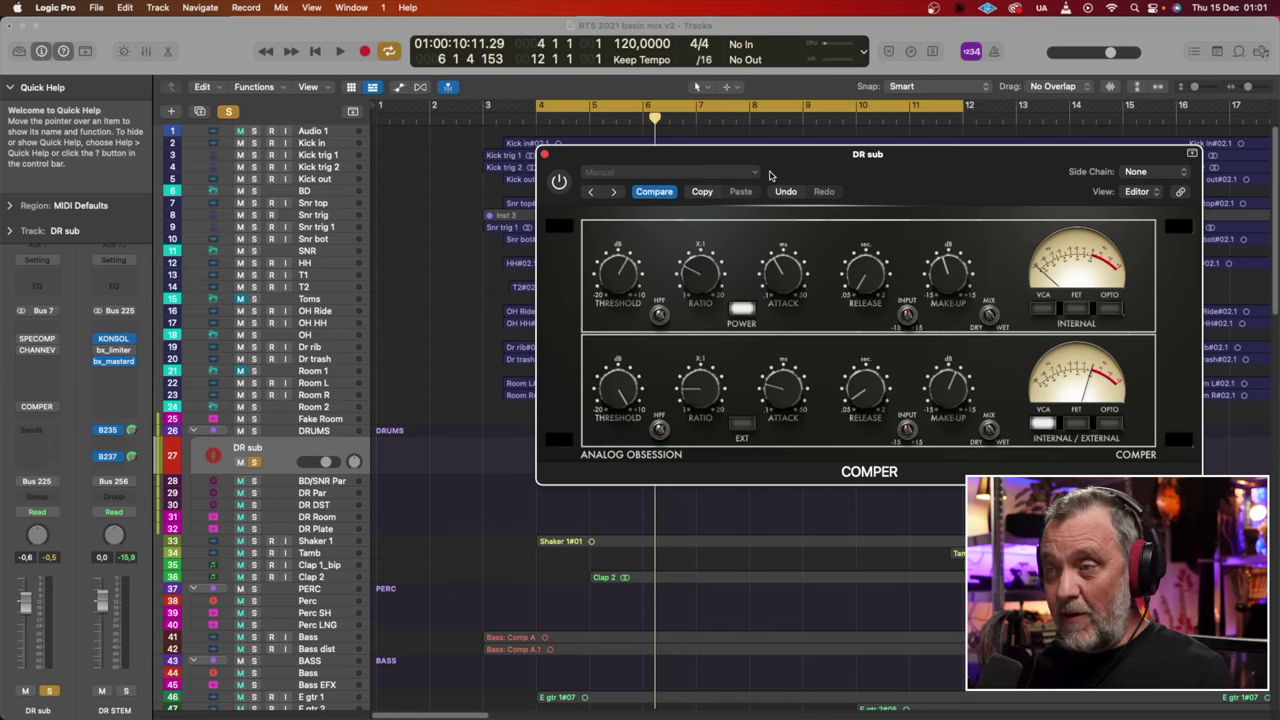
left_click_drag(785, 172, 785, 171)
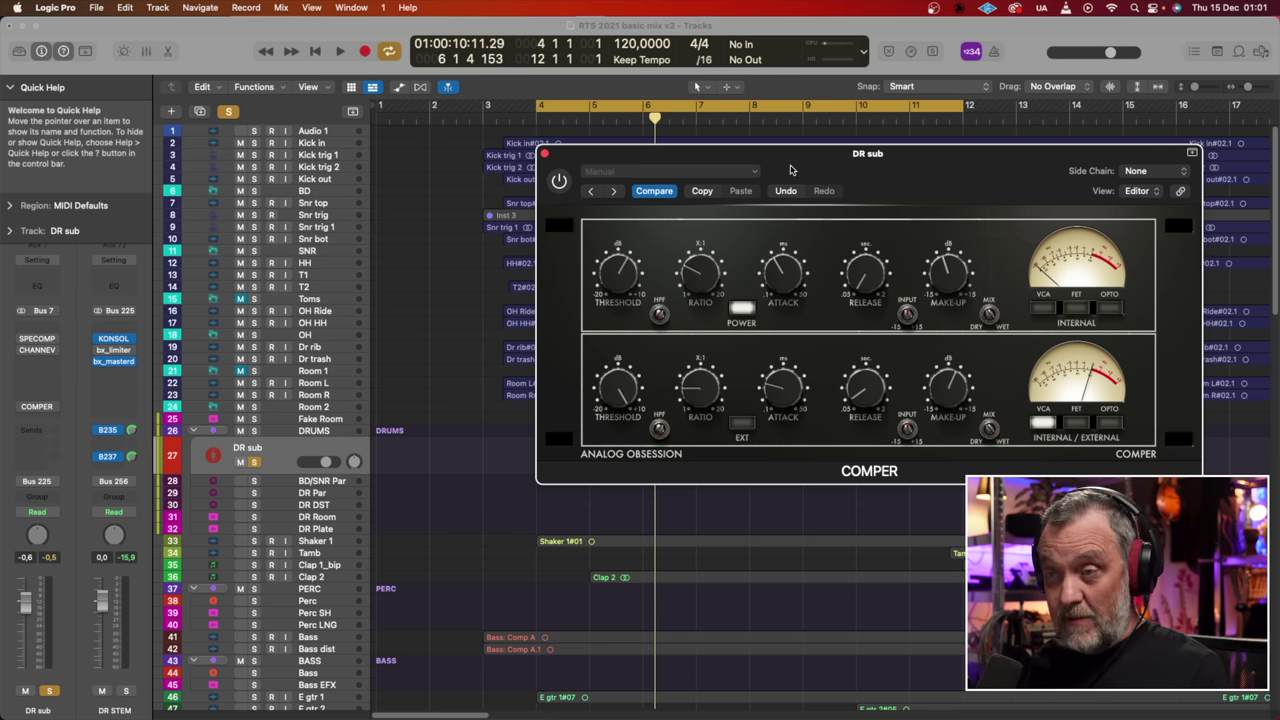
key("space")
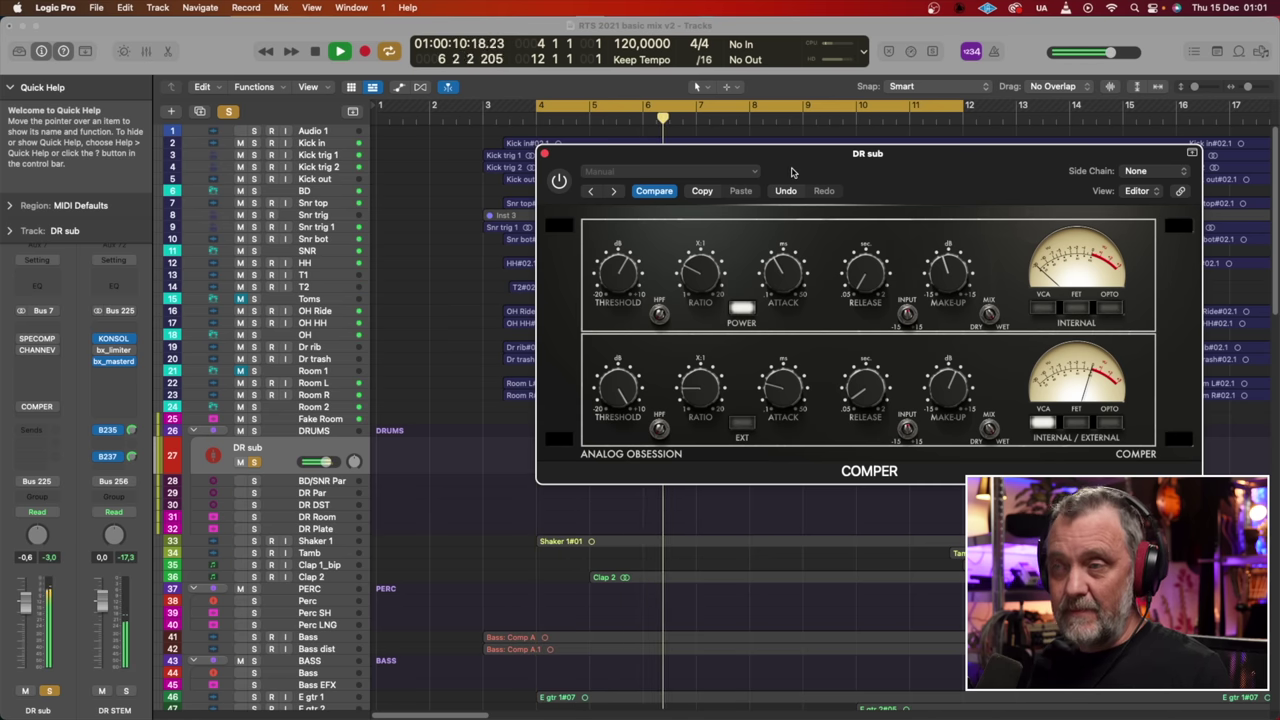
key("space")
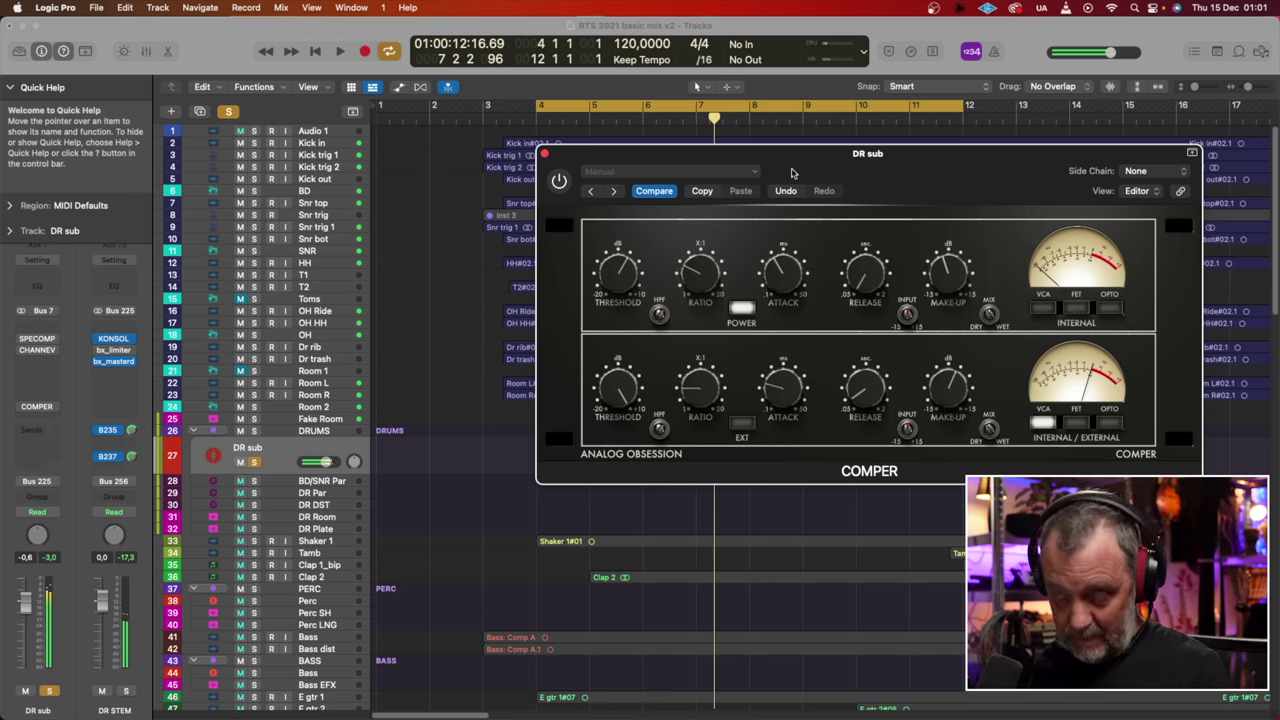
left_click_drag(792, 174, 752, 174)
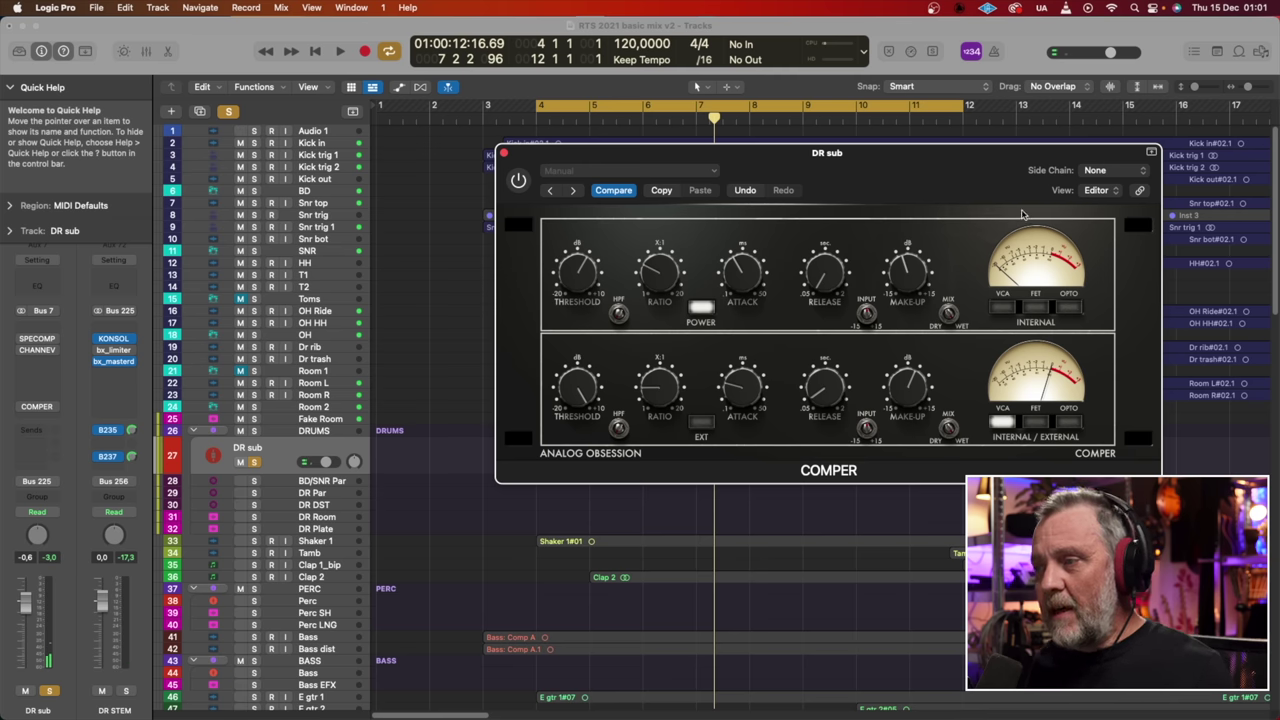
- Switch Comper's upper stage to VCA and raise its high-pass filter to about 174 Hz
left_click(1003, 308)
mouse_move(908, 274)
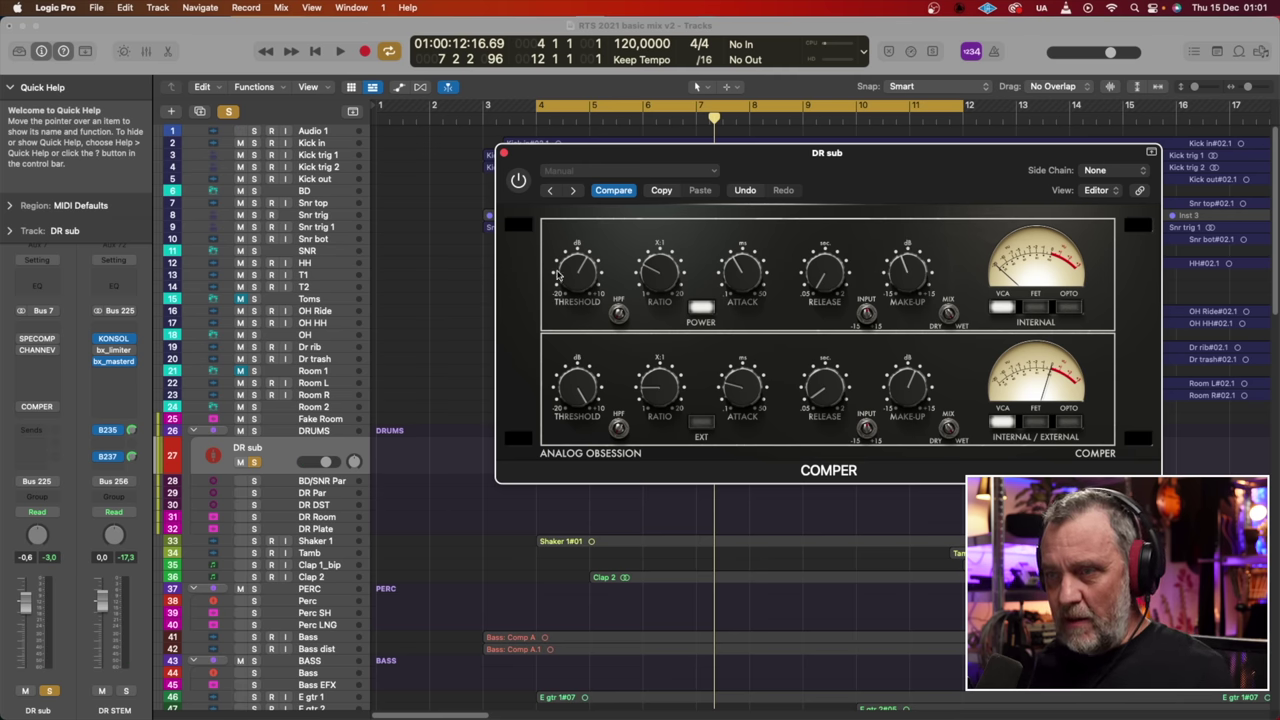
mouse_move(835, 298)
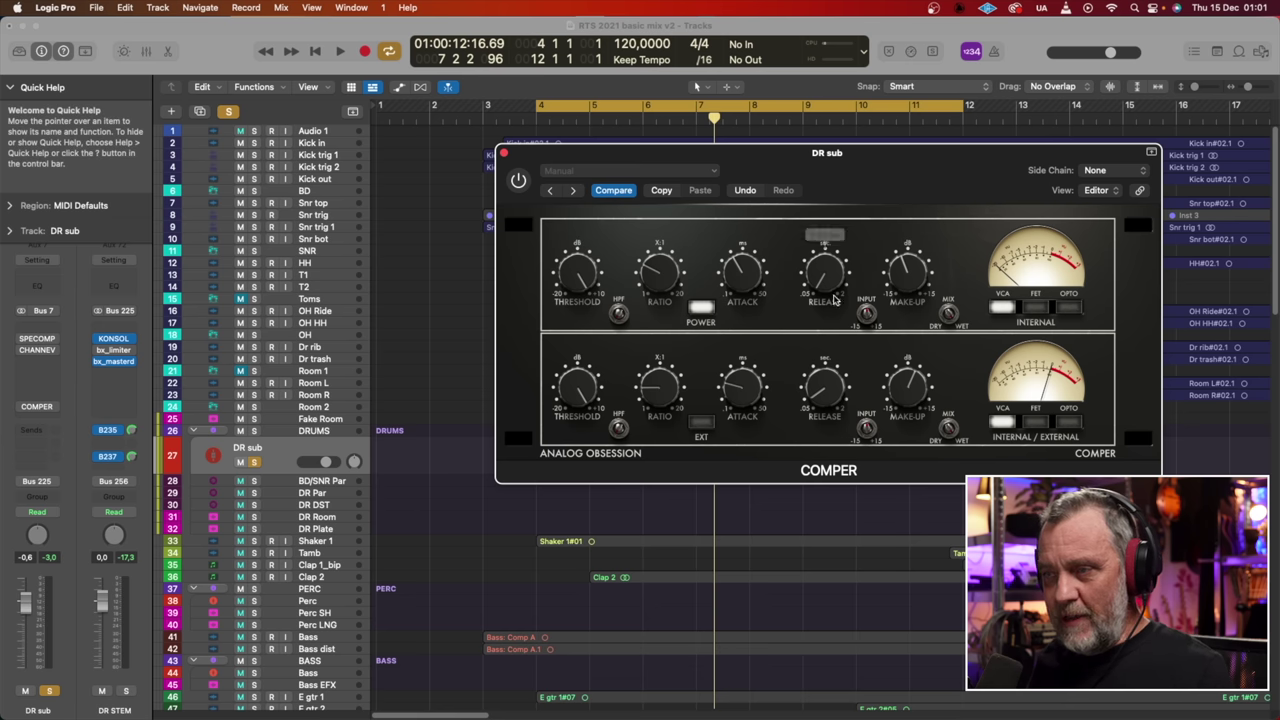
mouse_move(748, 287)
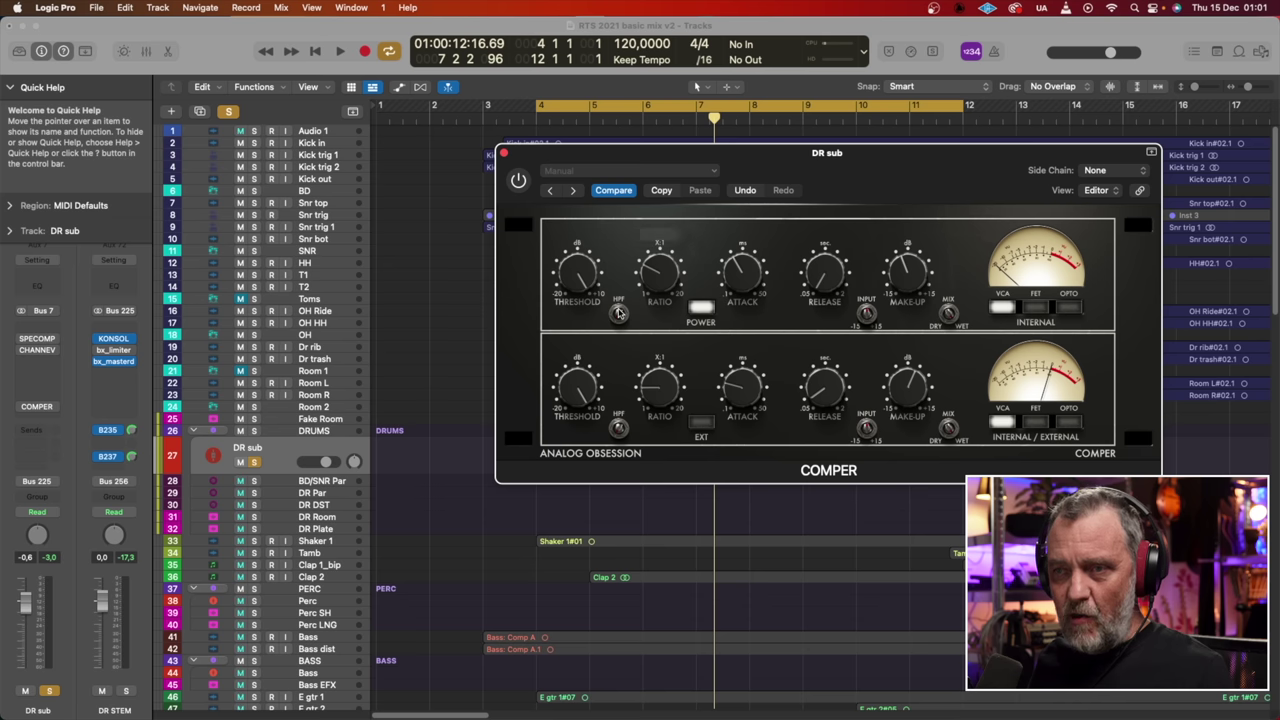
mouse_move(619, 313)
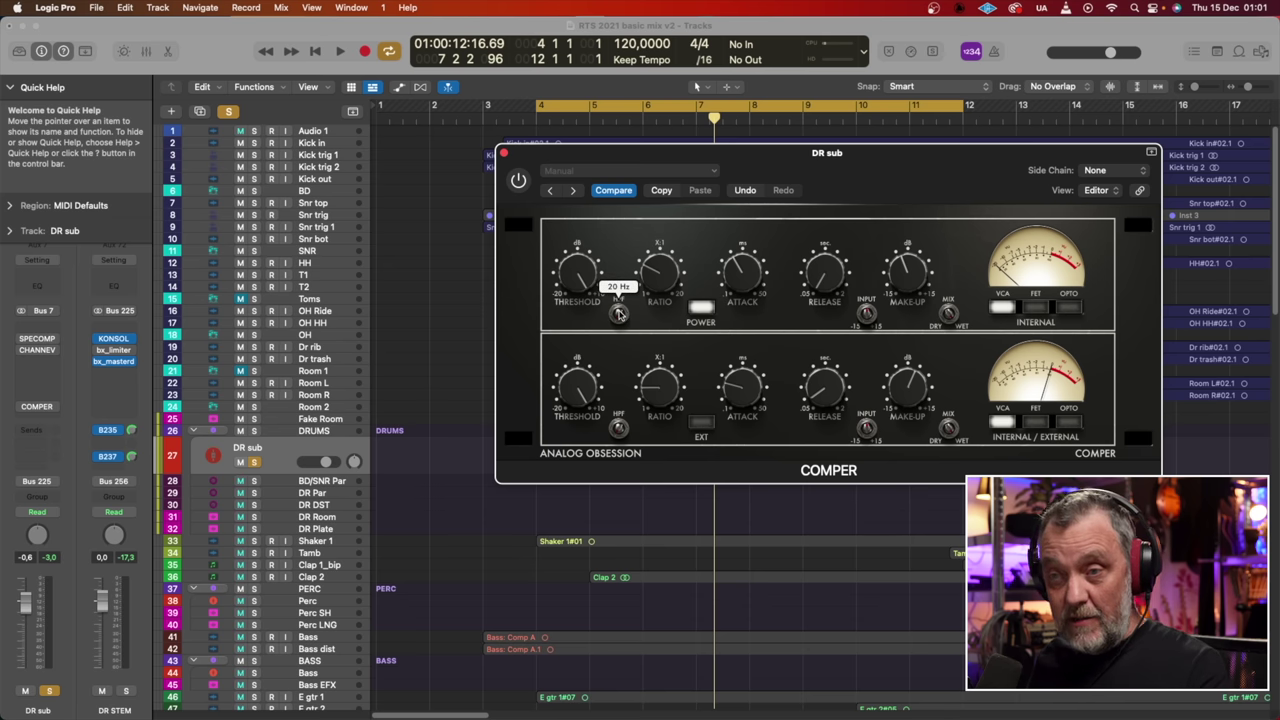
left_click_drag(619, 313, 621, 343)
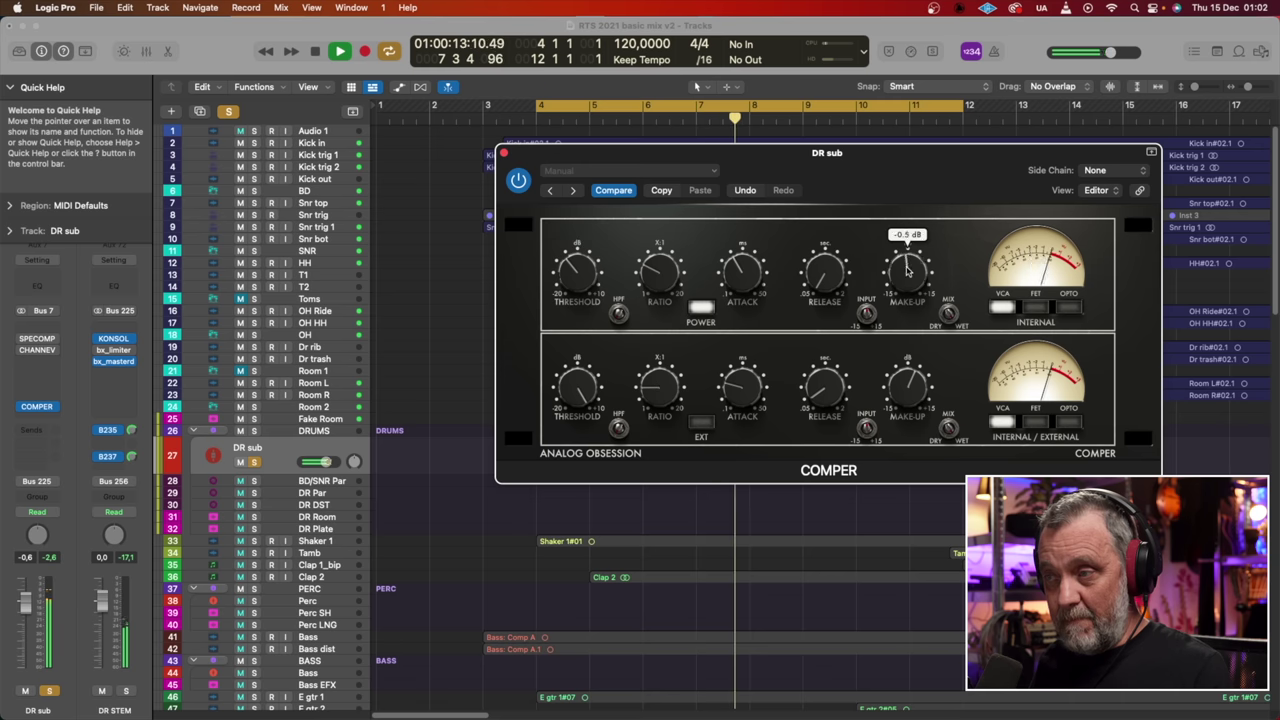
- Stop playback near bar 11 with the upper stage make-up gain at about 5 dB
mouse_move(580, 285)
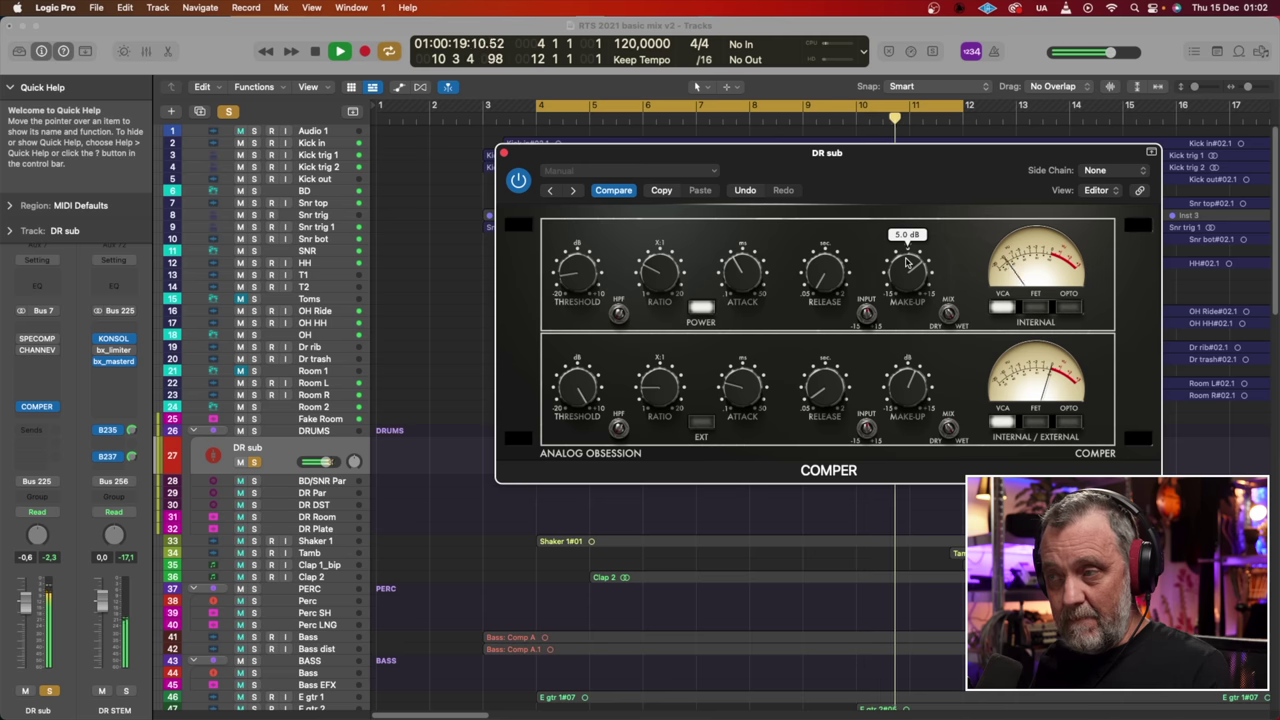
key("space")
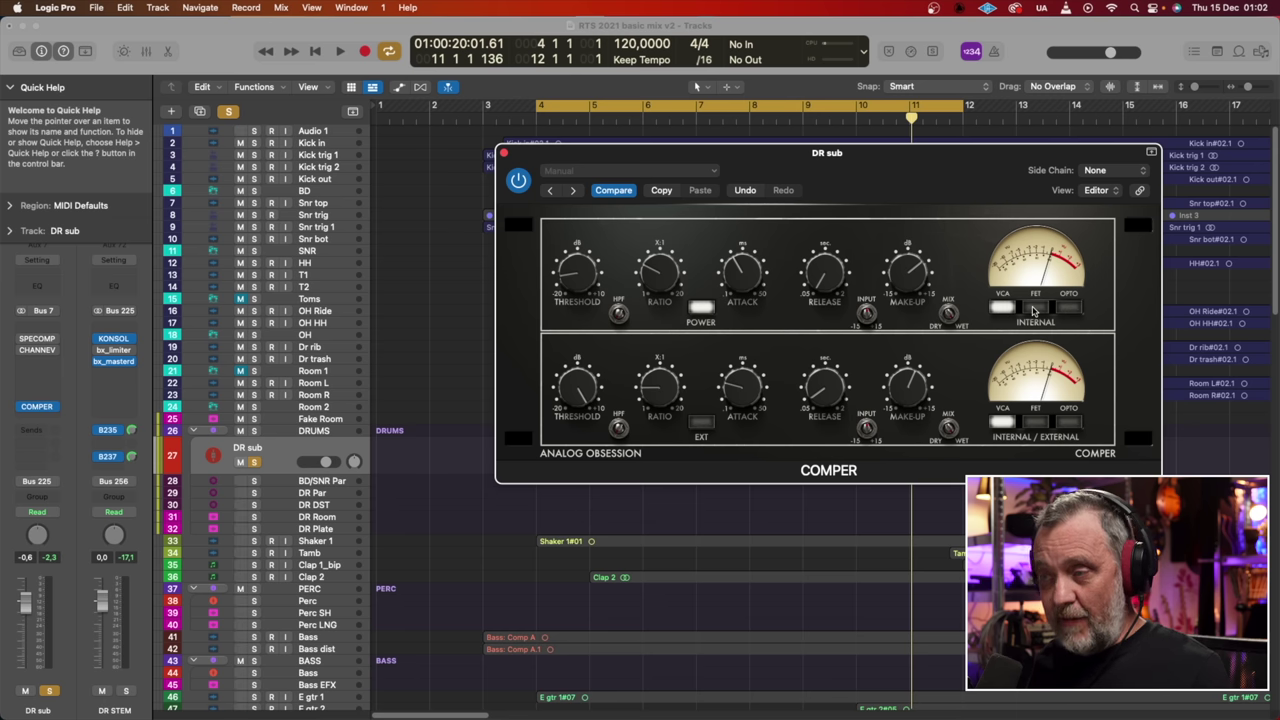
- Audition the upper stage in FET mode, then in OPTO mode, playing the drums for each
left_click(1034, 309)
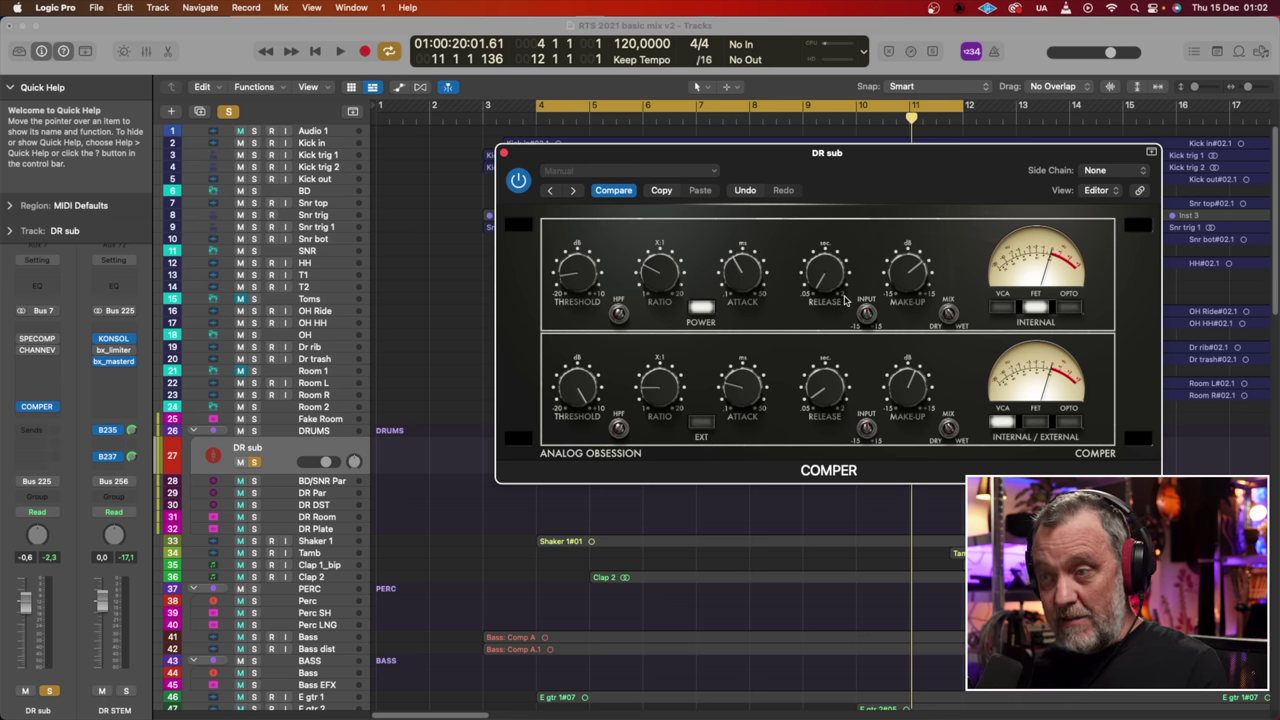
key("space")
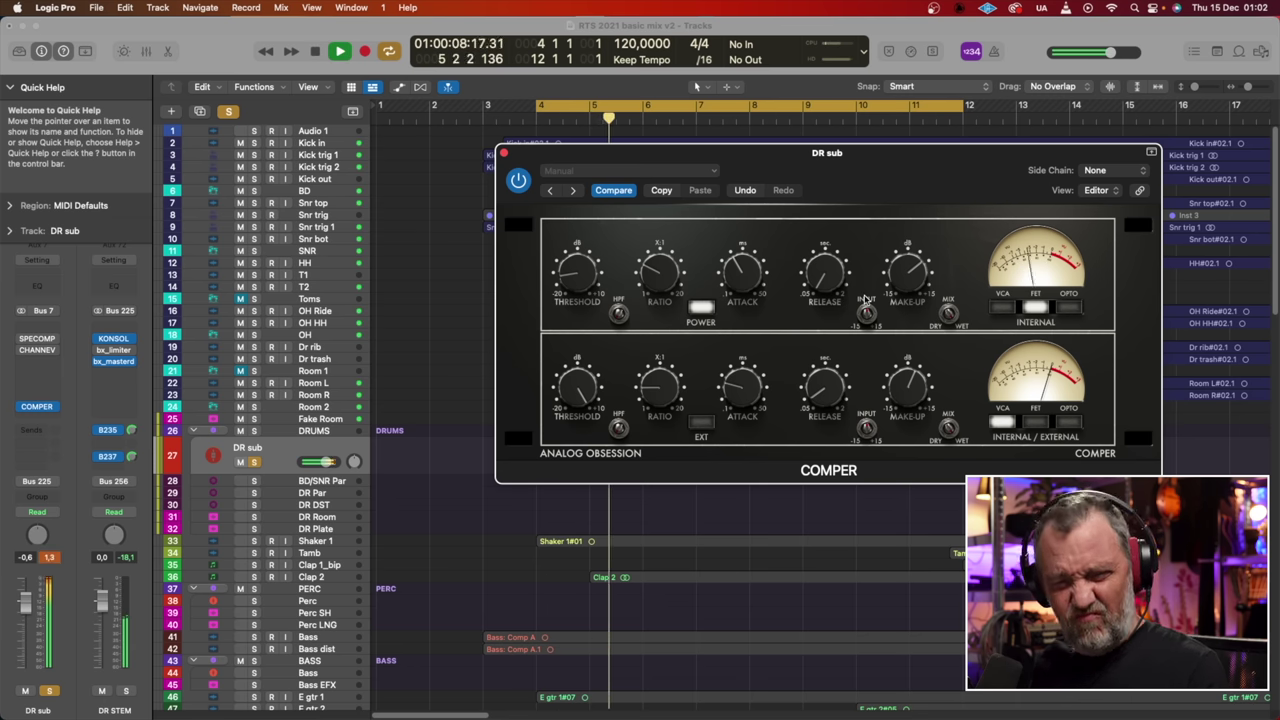
key("space")
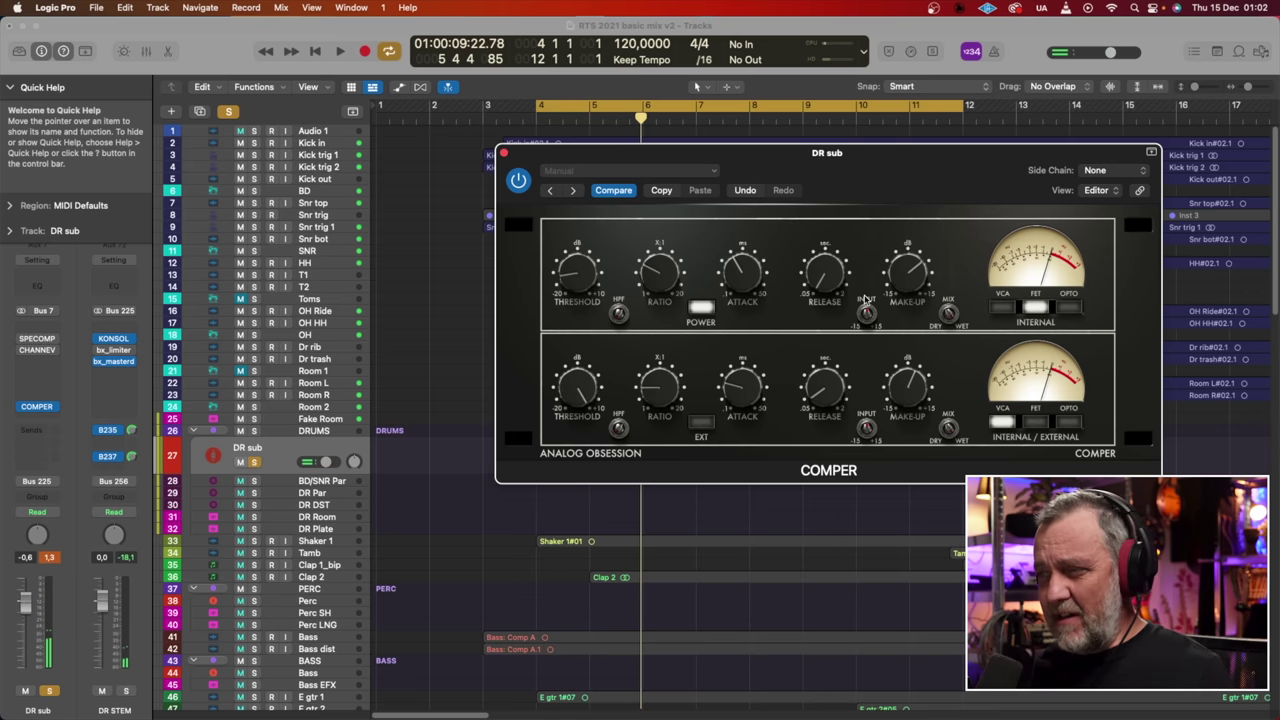
left_click(1068, 306)
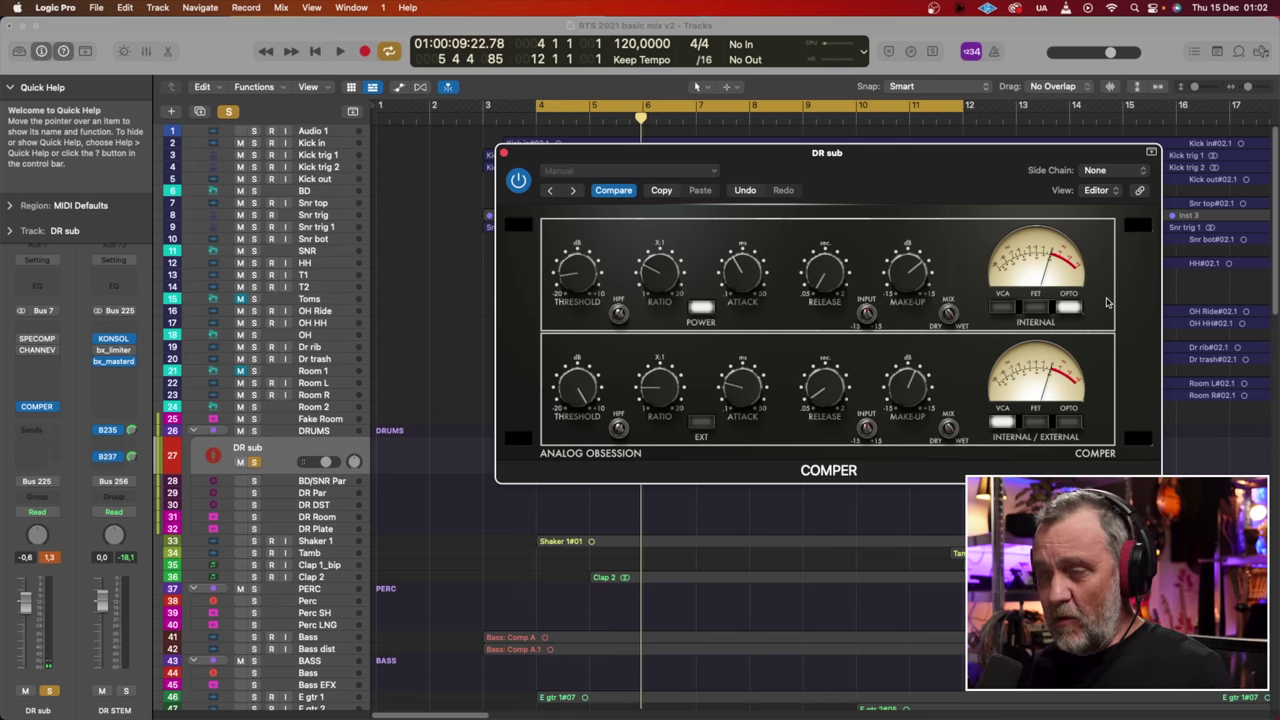
key("space")
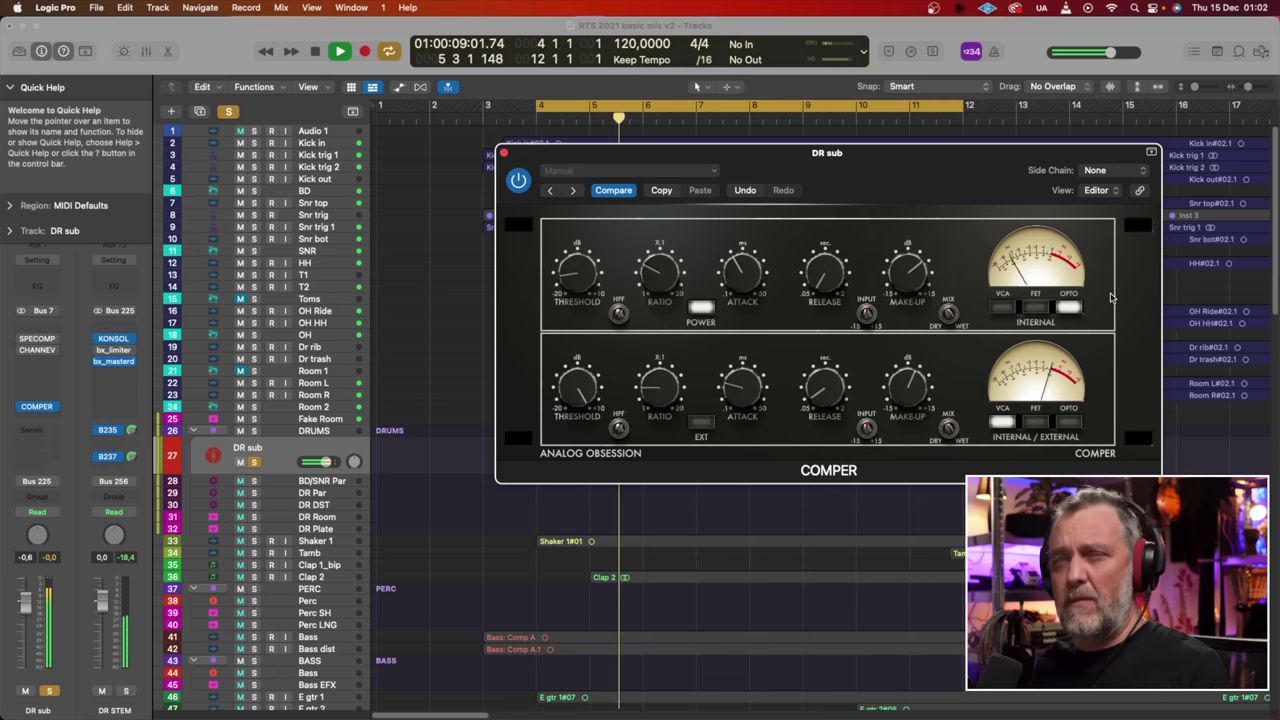
key("space")
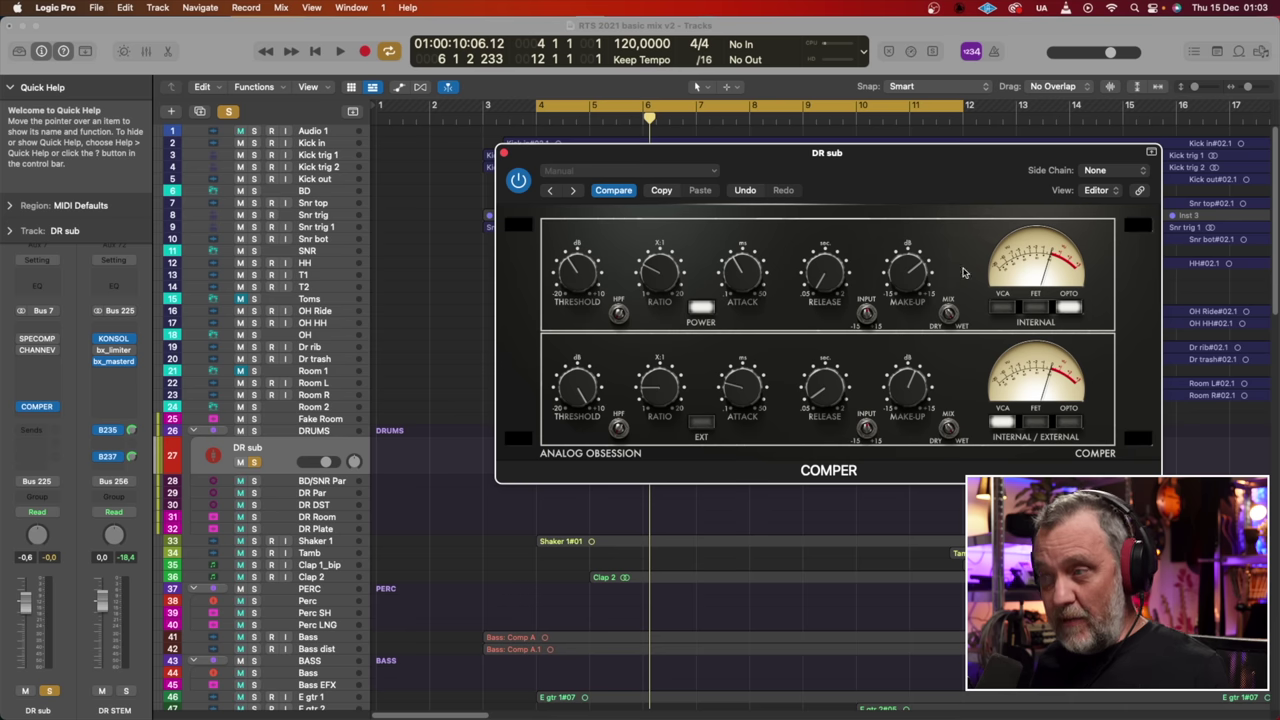
- Switch the upper stage back to FET, set its threshold to about -6.3 dB, and stop playback
left_click(1045, 307)
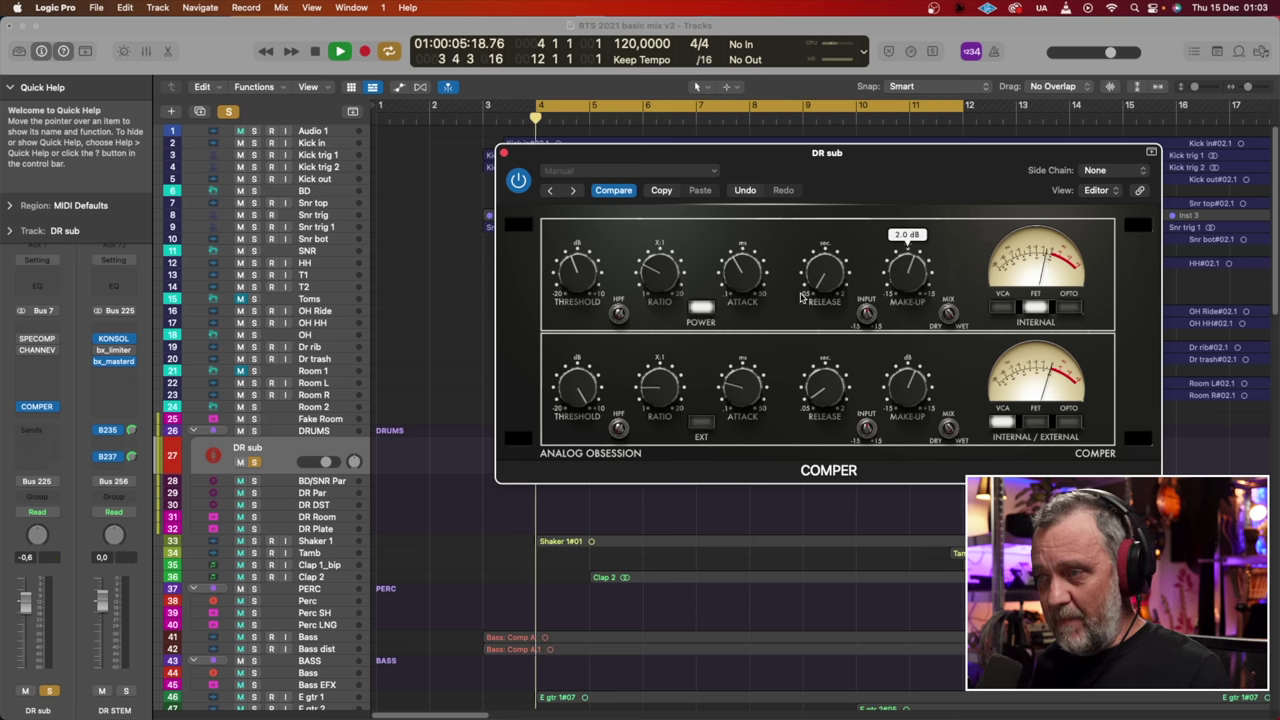
mouse_move(578, 270)
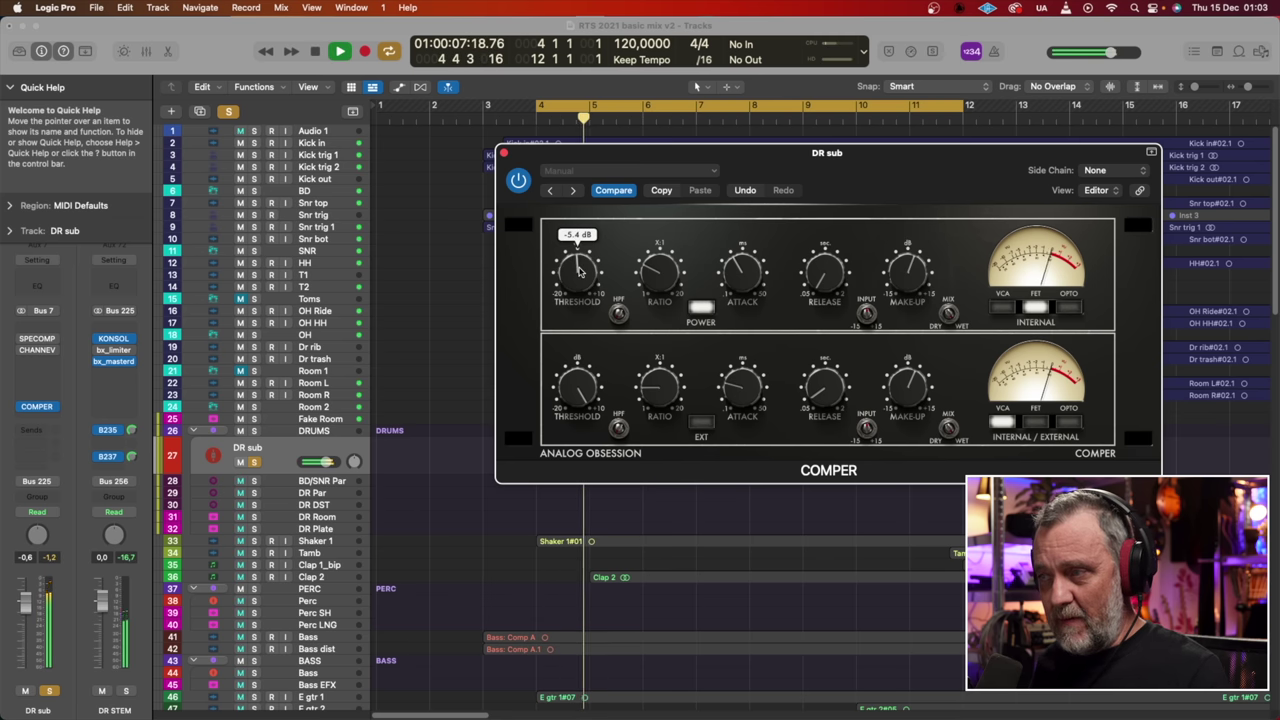
mouse_move(821, 291)
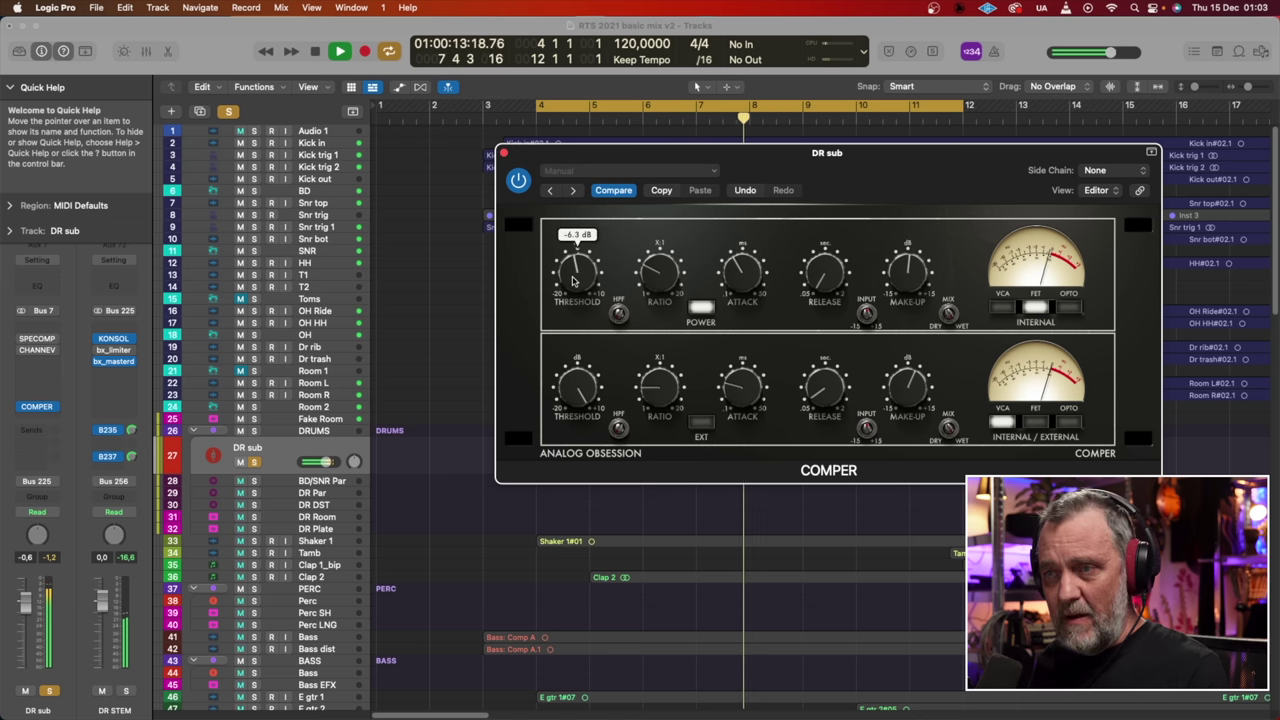
key("space")
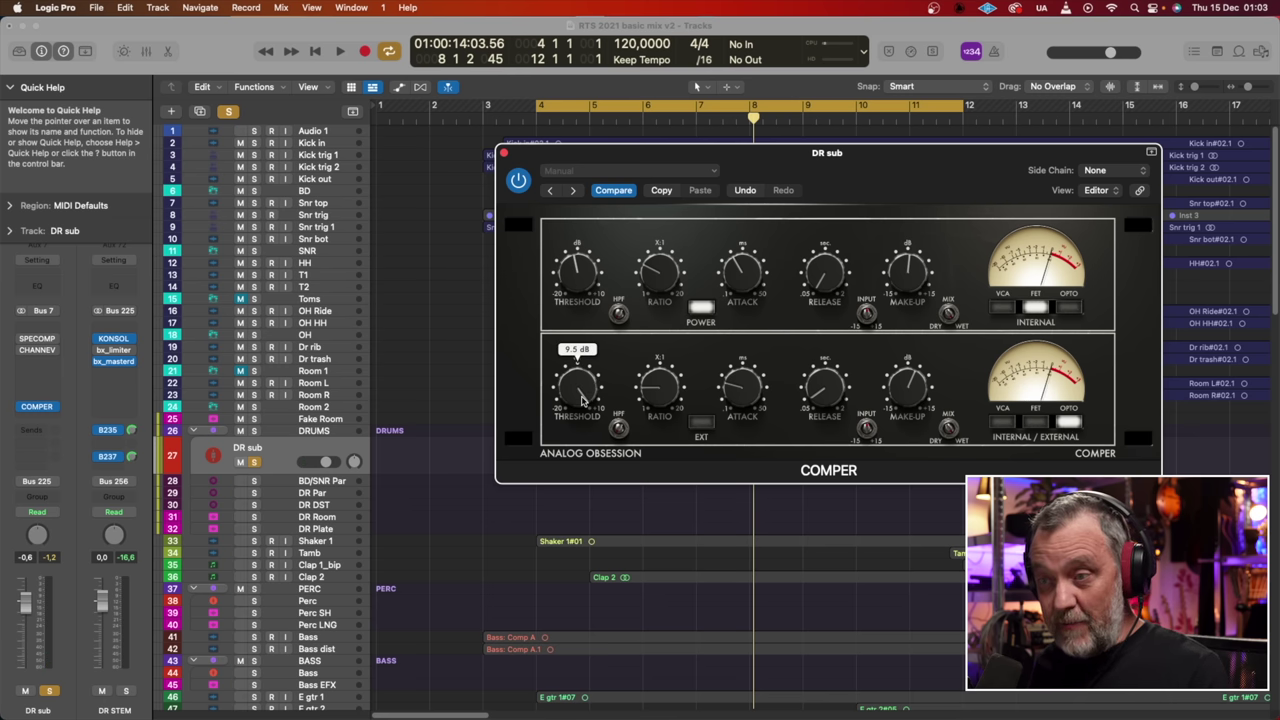
- Lower the Opto second stage threshold to about -6.3 dB while playing the drum subgroup
mouse_move(657, 392)
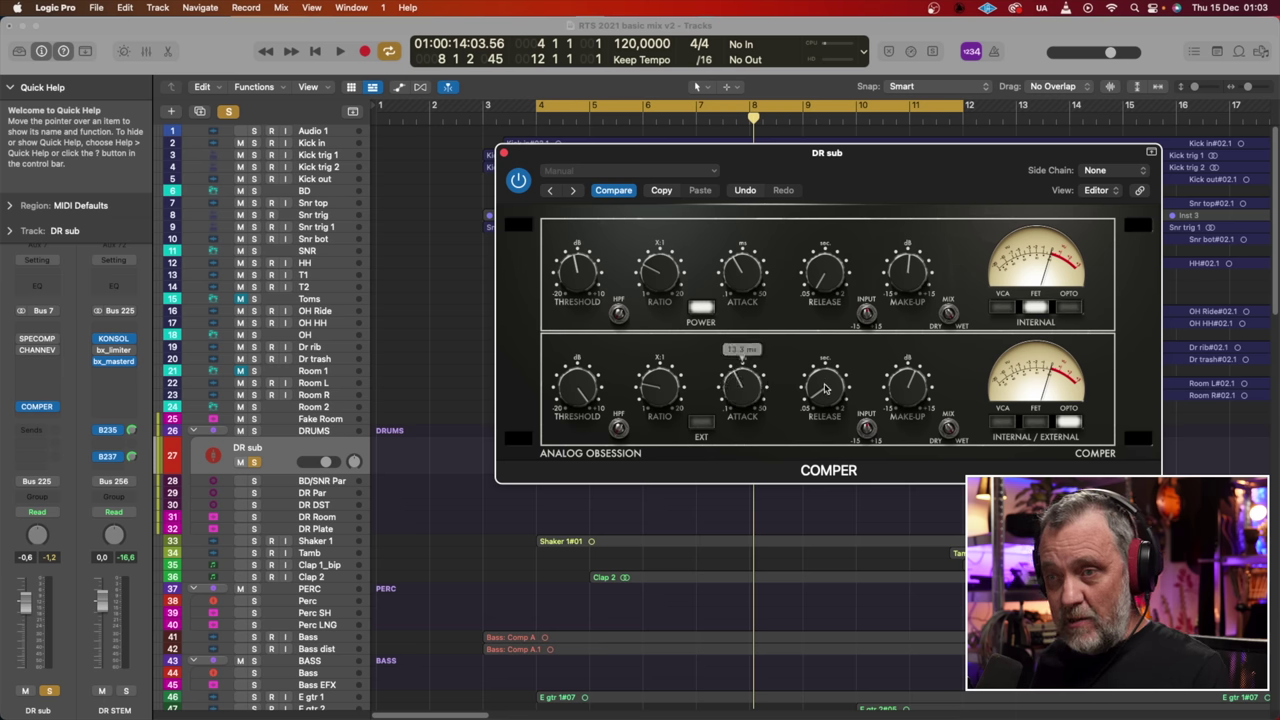
mouse_move(828, 355)
mouse_move(896, 392)
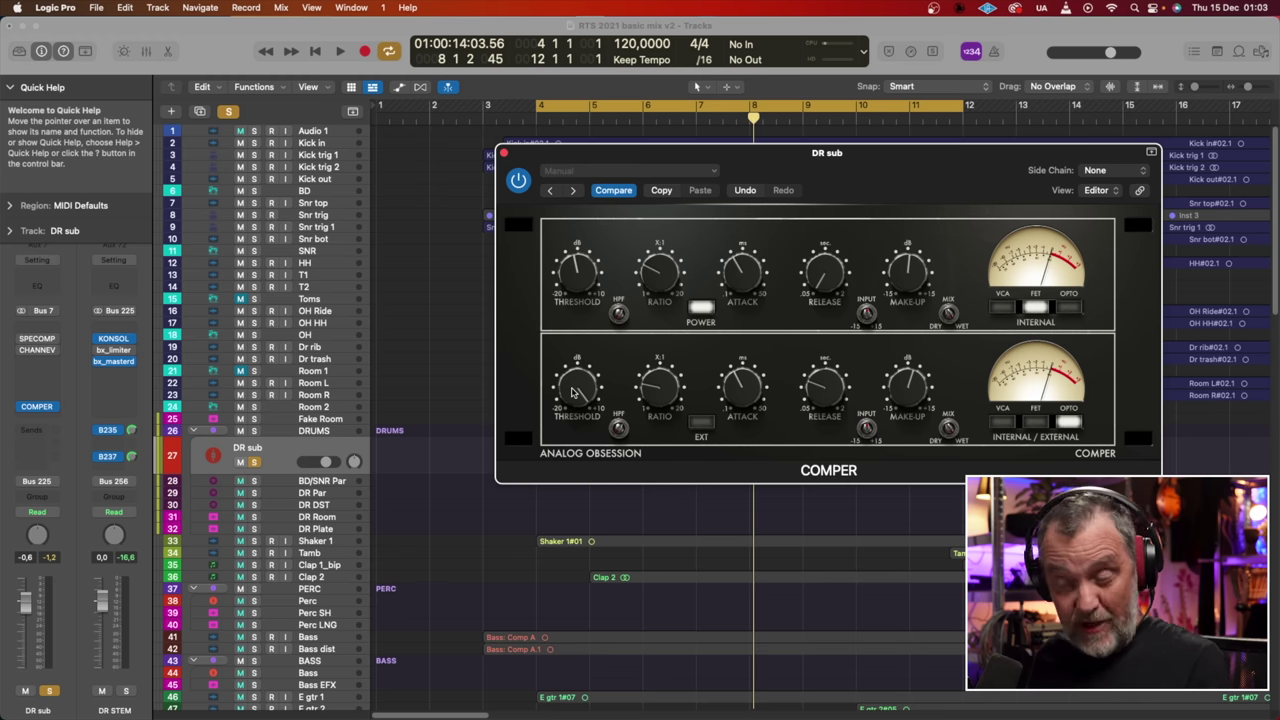
key("space")
mouse_move(574, 395)
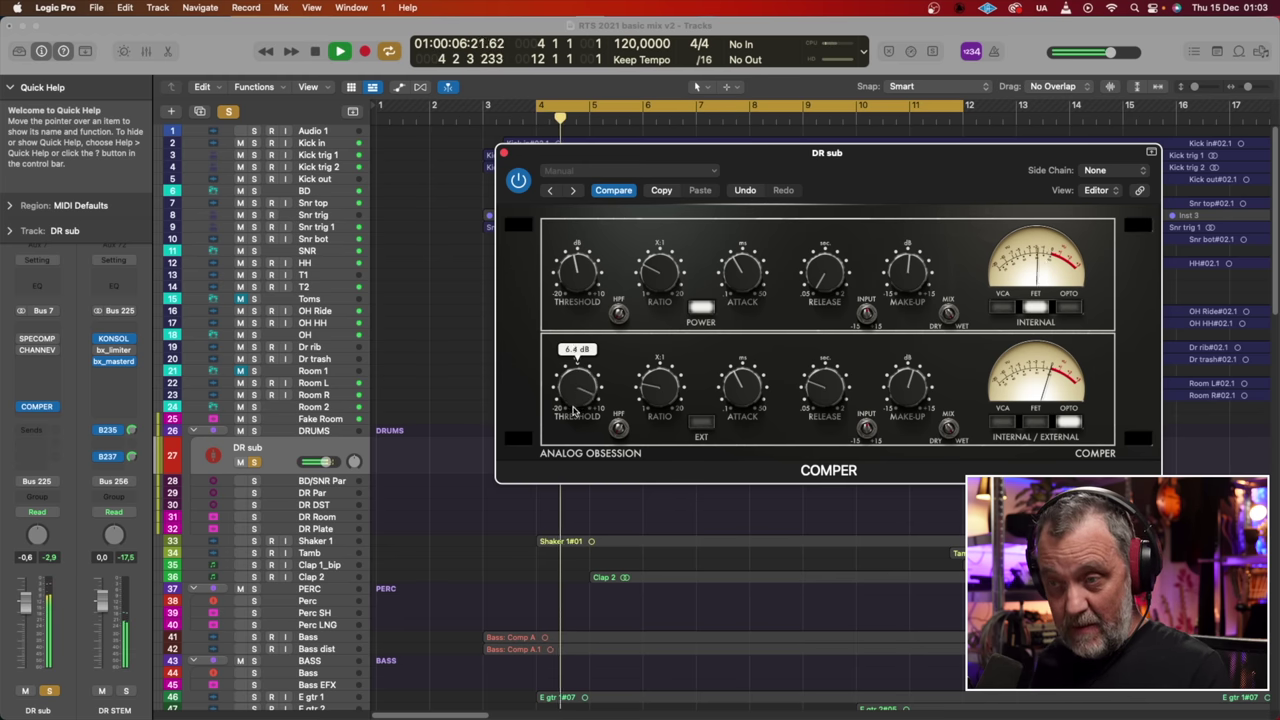
left_click_drag(577, 430, 597, 484)
mouse_move(893, 383)
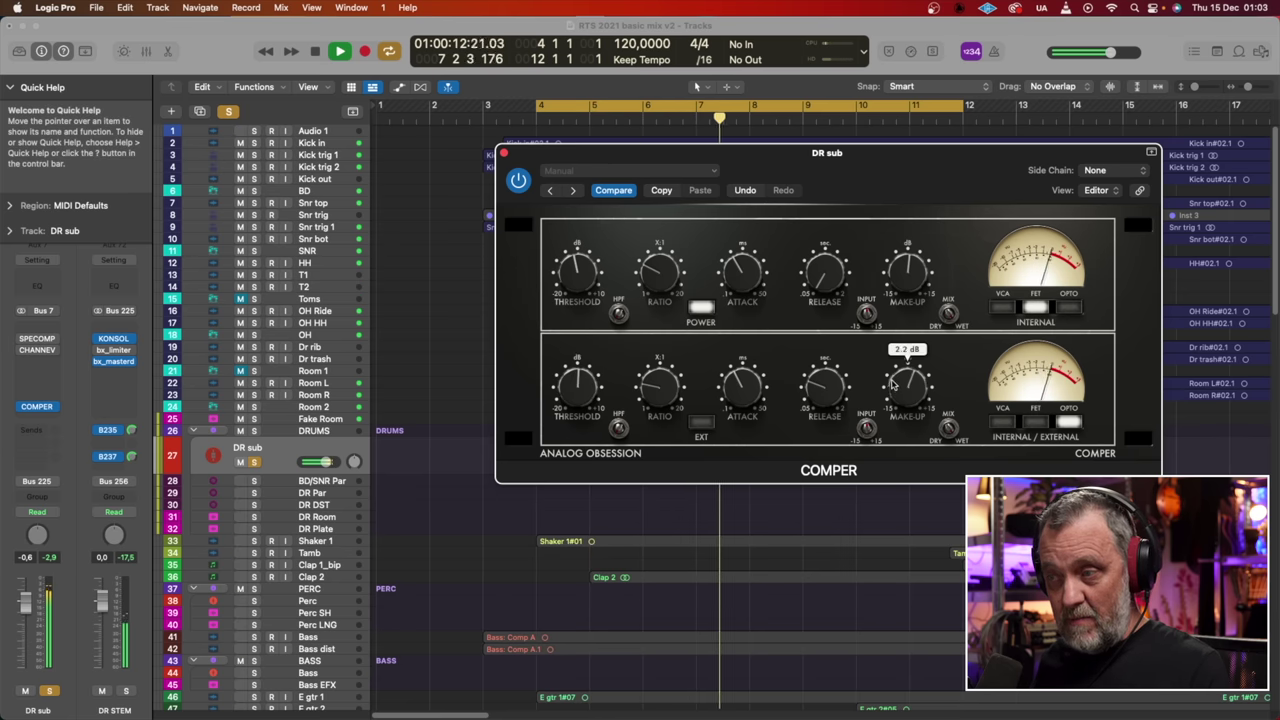
key("space")
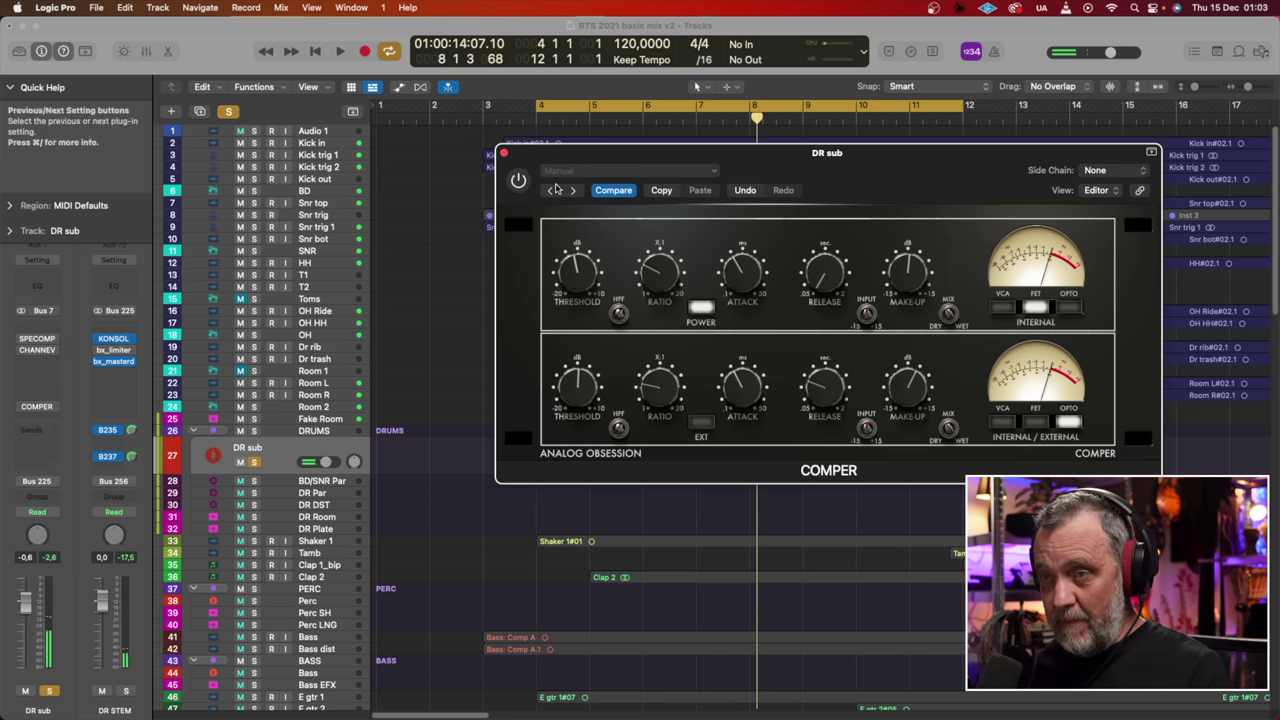
key("space")
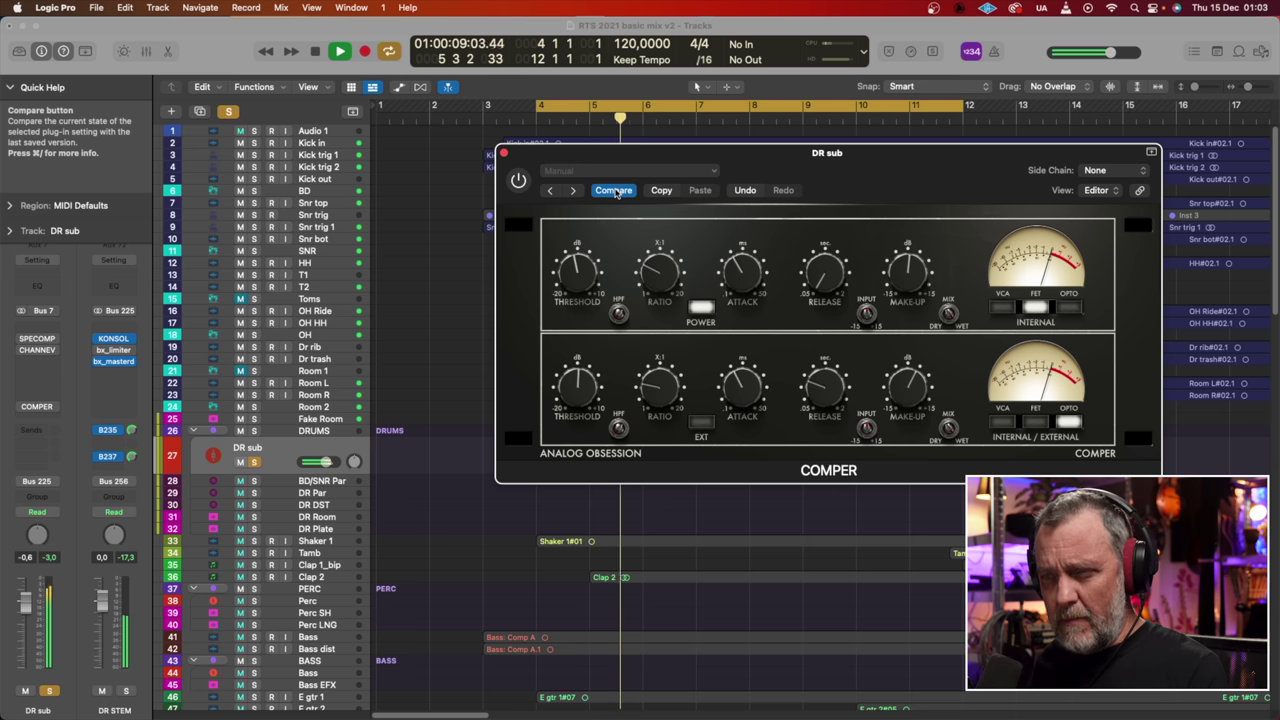
key("space")
left_click(518, 180)
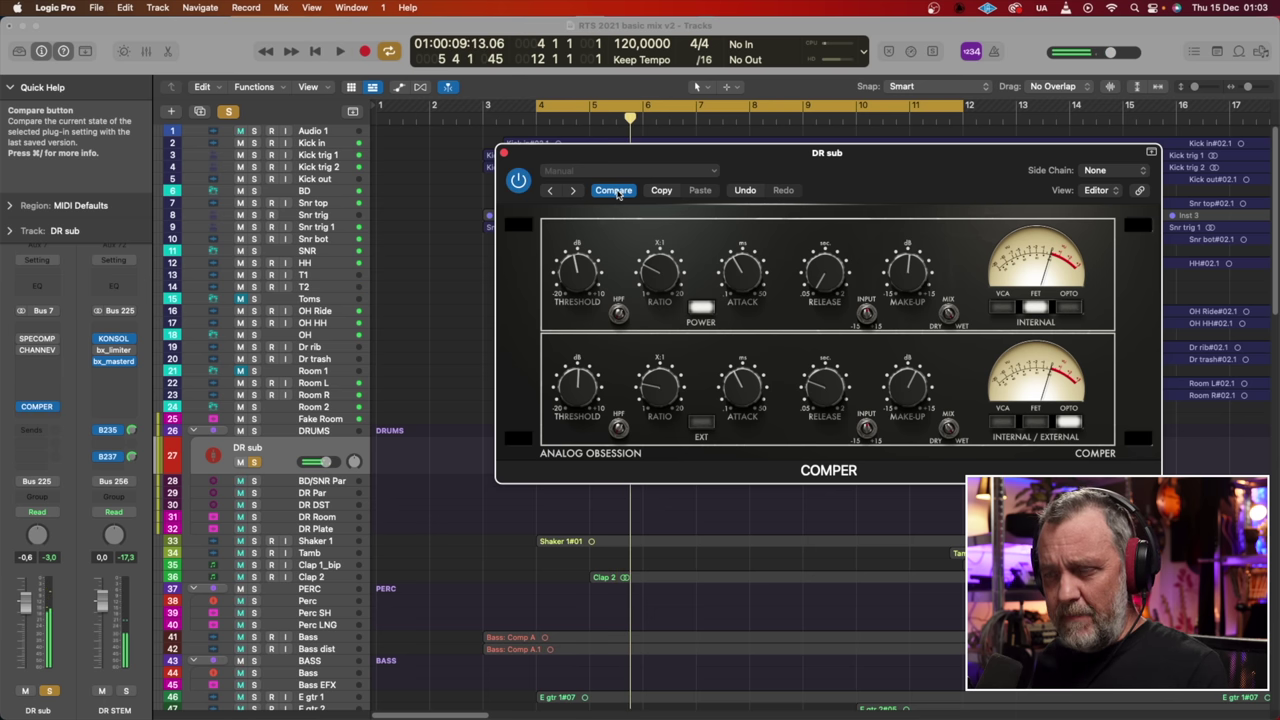
key("space")
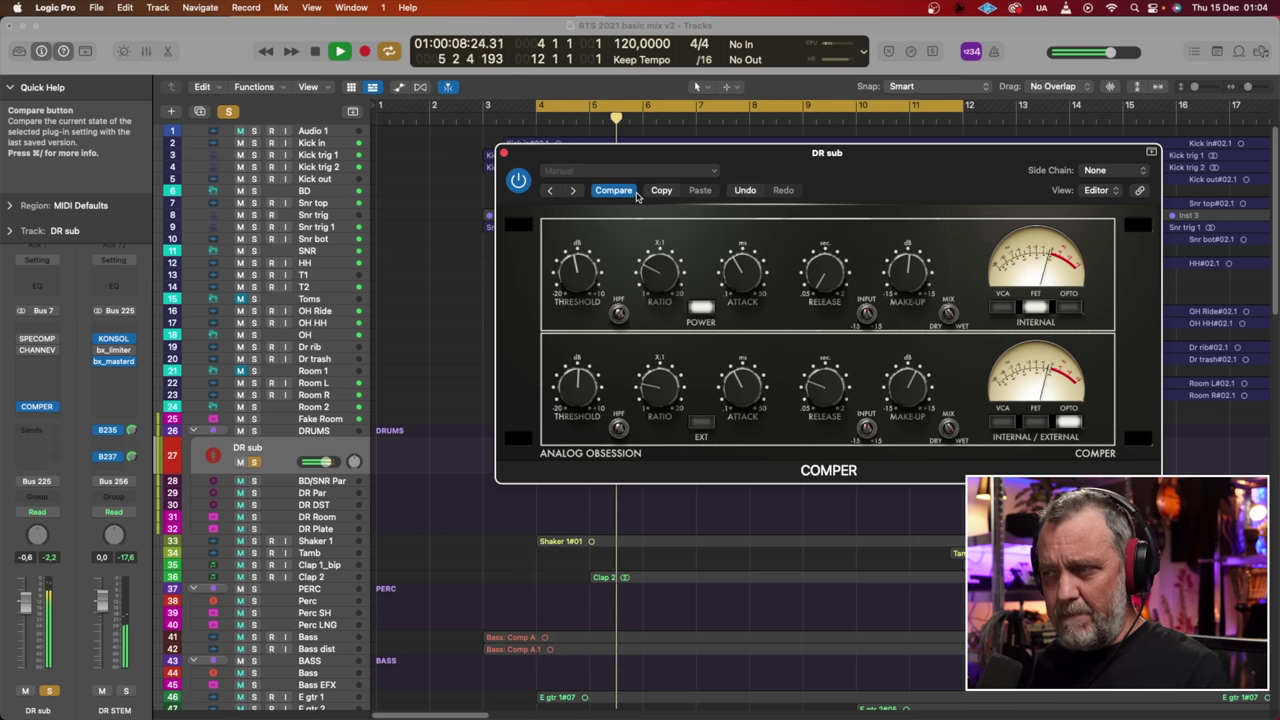
key("space")
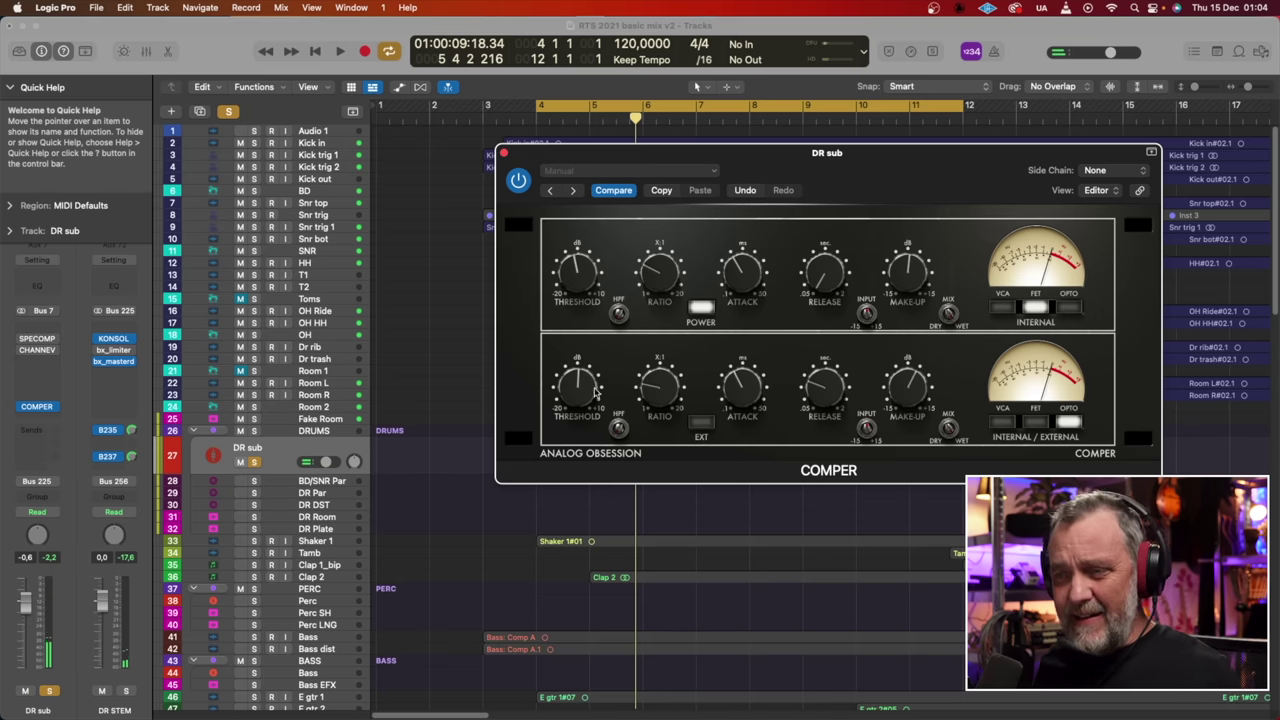
- Lower the first stage threshold to about -9.8 dB and audition the drums
left_click(592, 391)
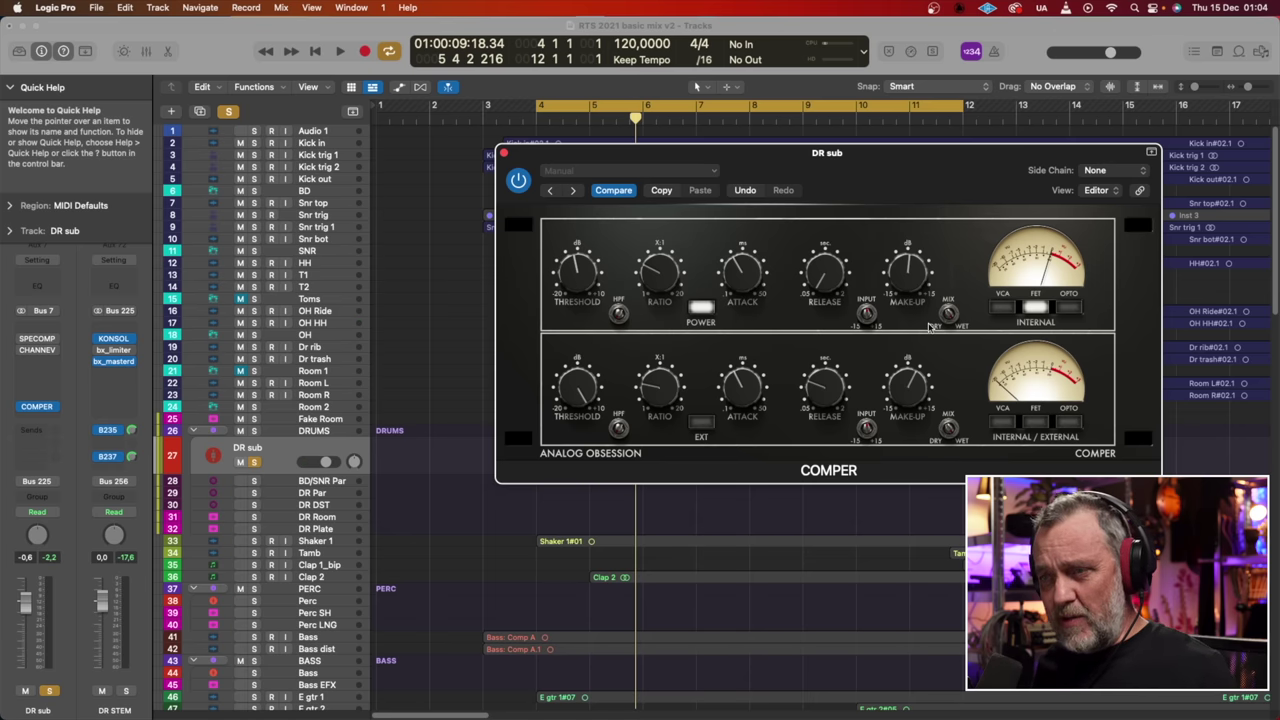
left_click_drag(590, 283, 588, 298)
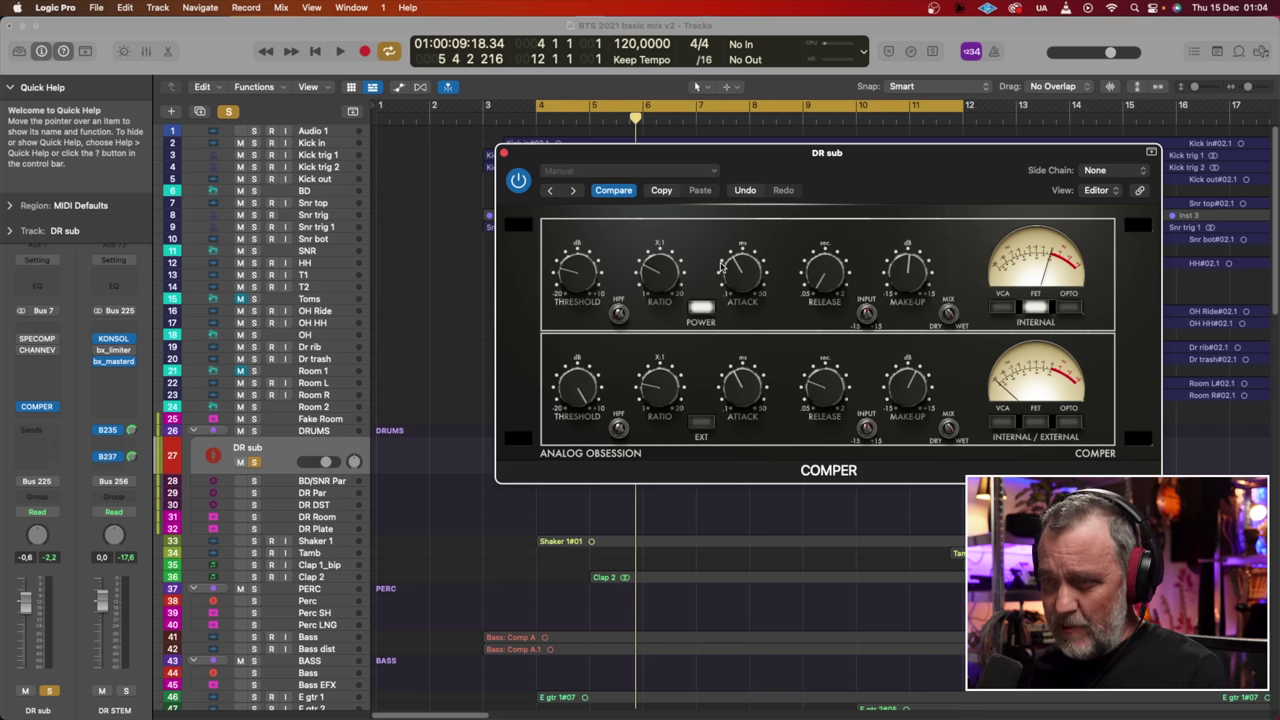
key("space")
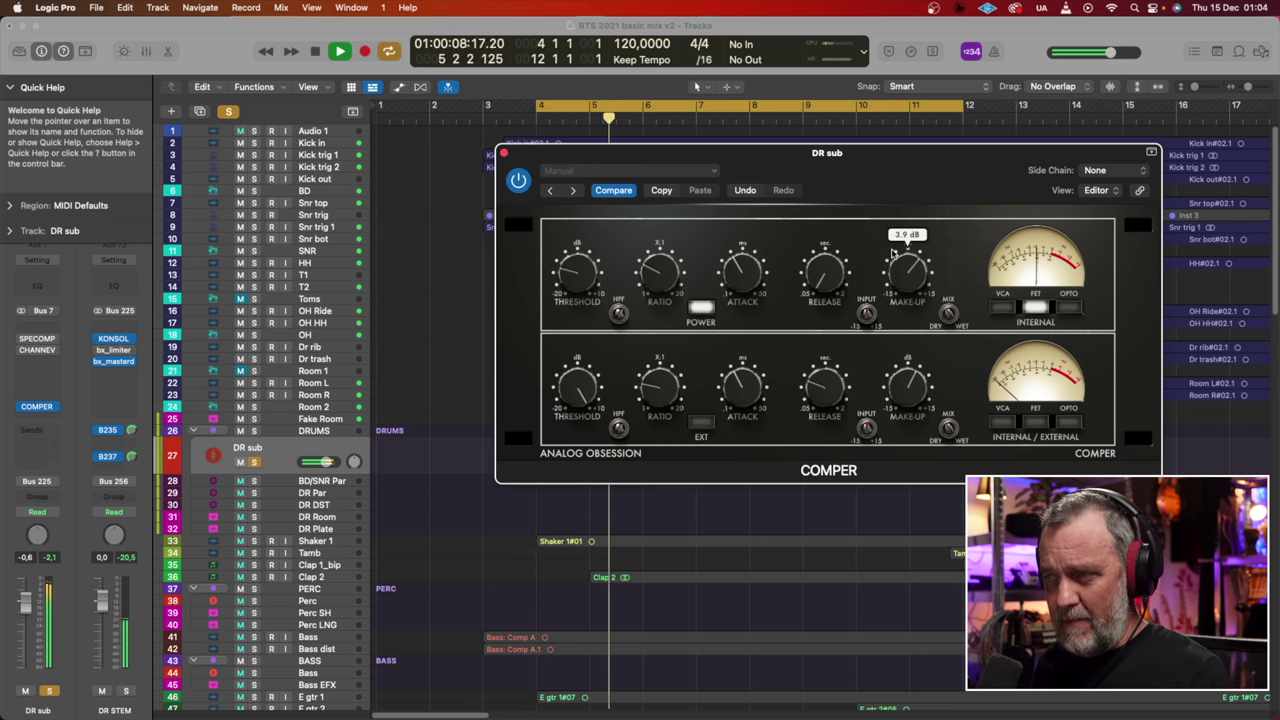
key("space")
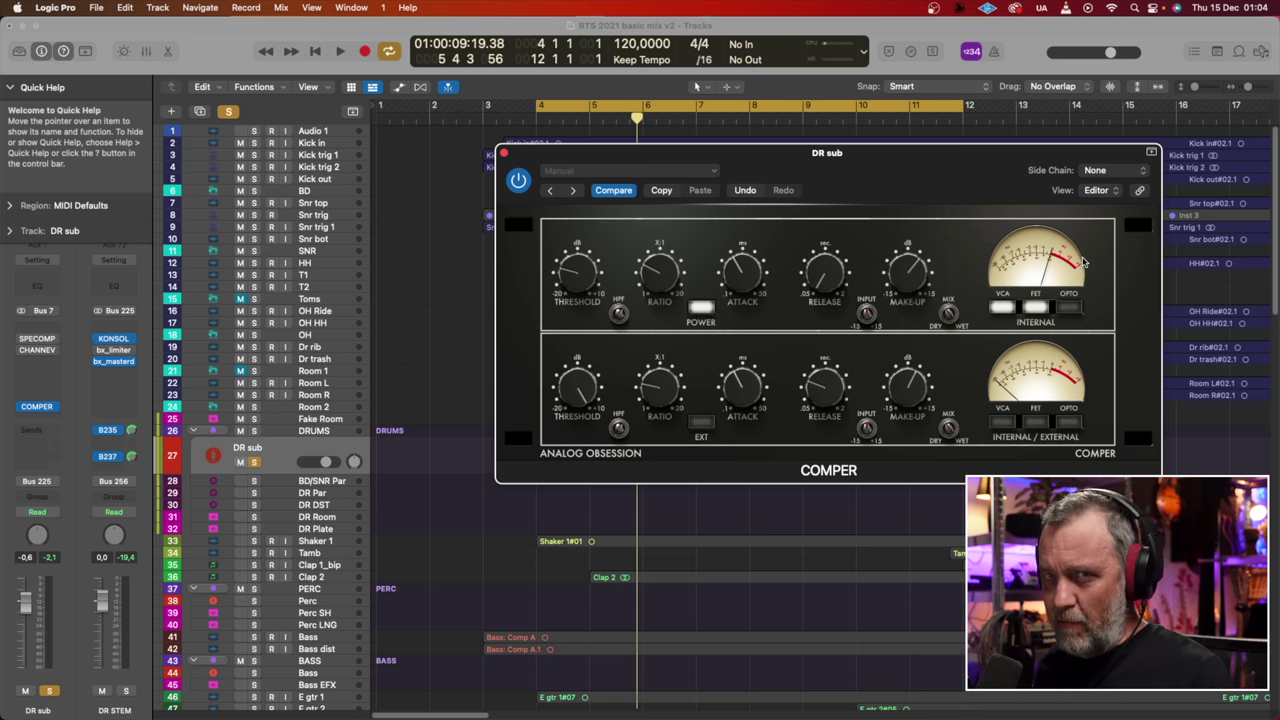
- Replay the drums, then add Opto to the first stage's VCA/FET blend and listen again
key("space")
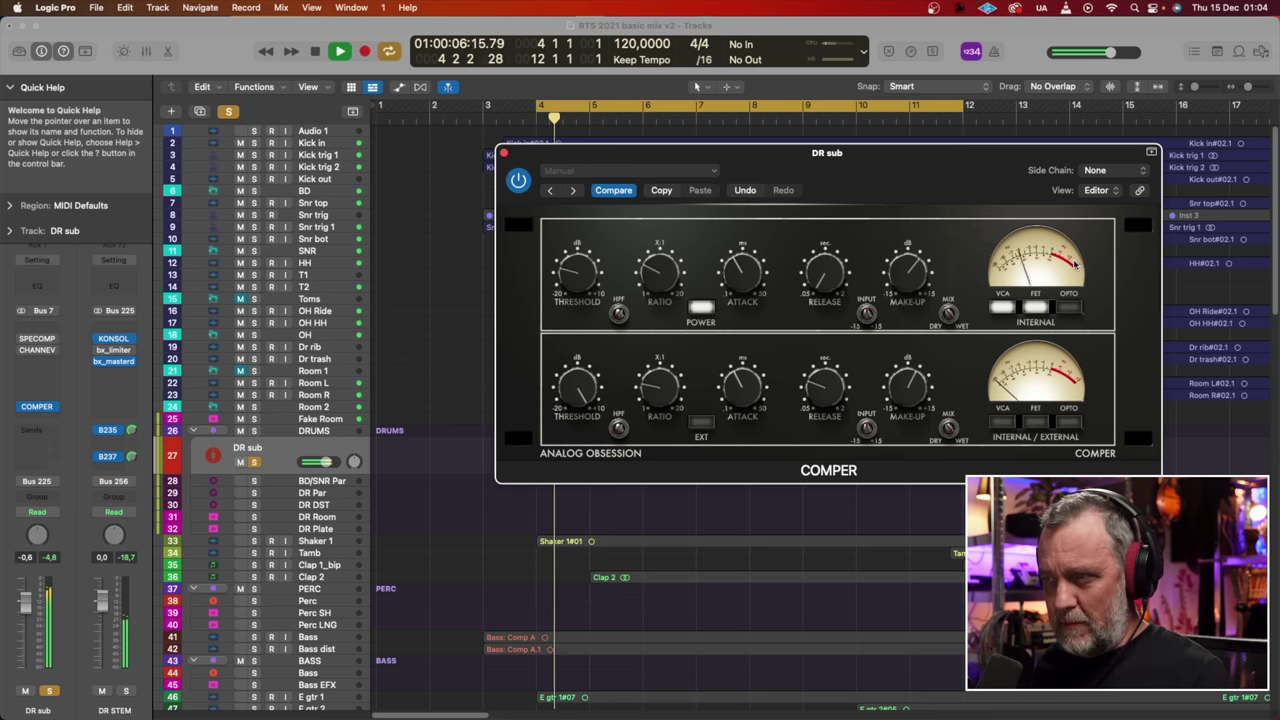
key("space")
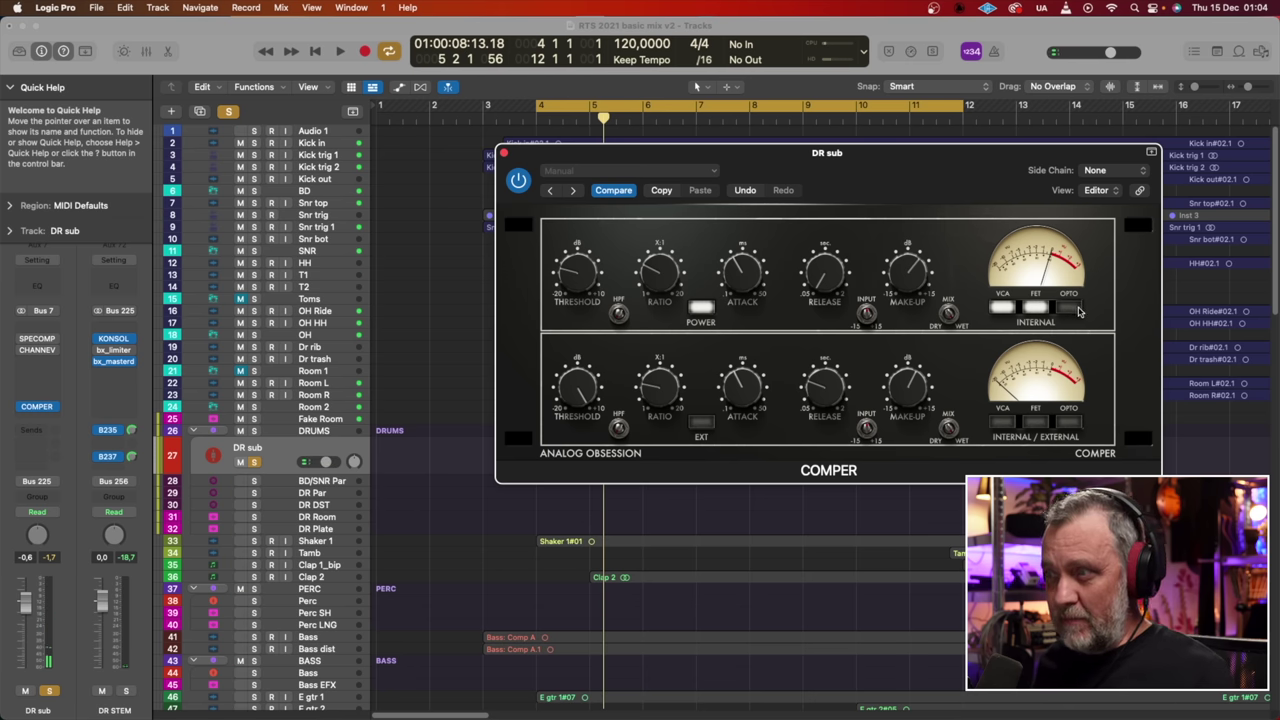
left_click(1076, 310)
key("space")
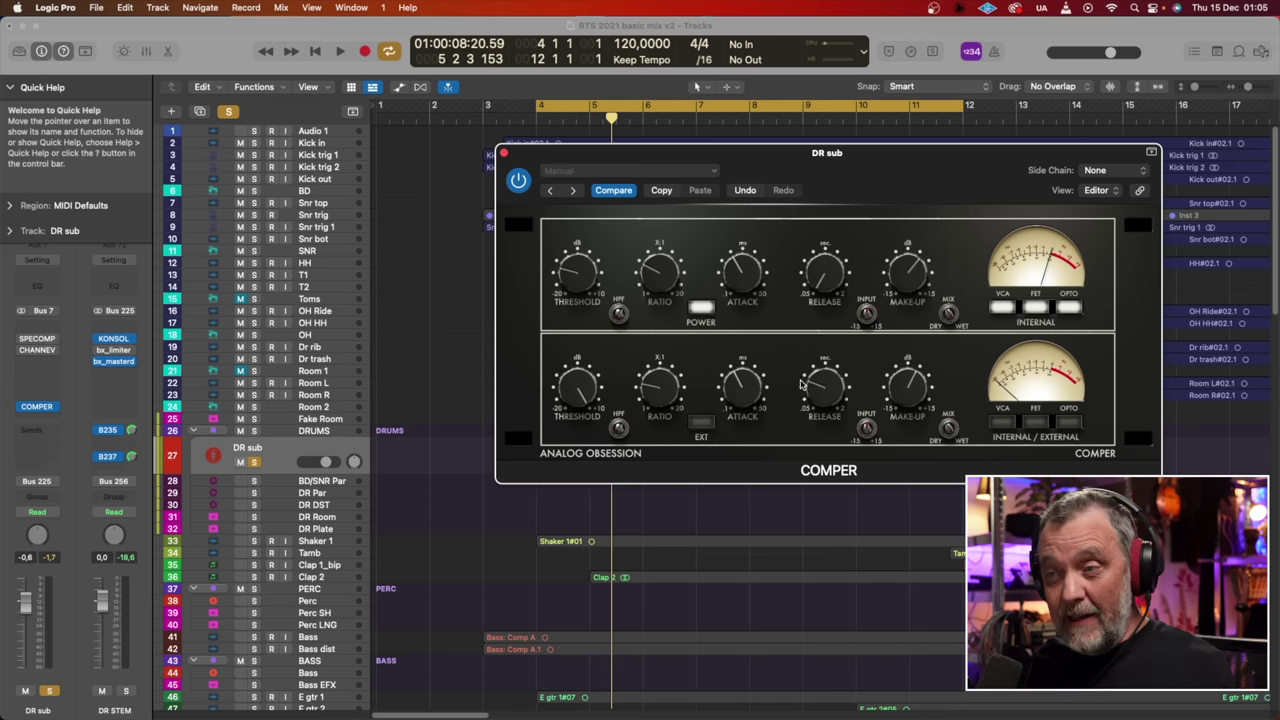
- Set the first stage attack to 0.7 ms and make-up gain to 7.5 dB, nudging the threshold
left_click_drag(738, 291, 736, 354)
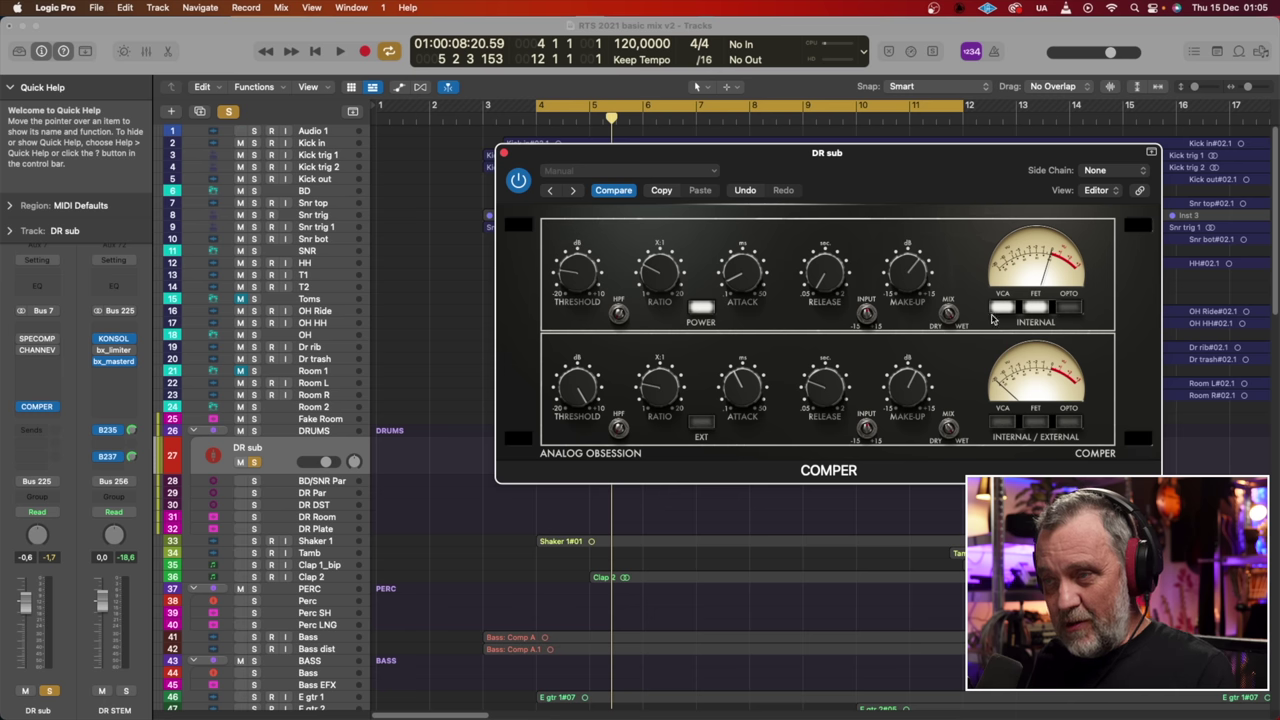
key("space")
left_click_drag(587, 268, 586, 282)
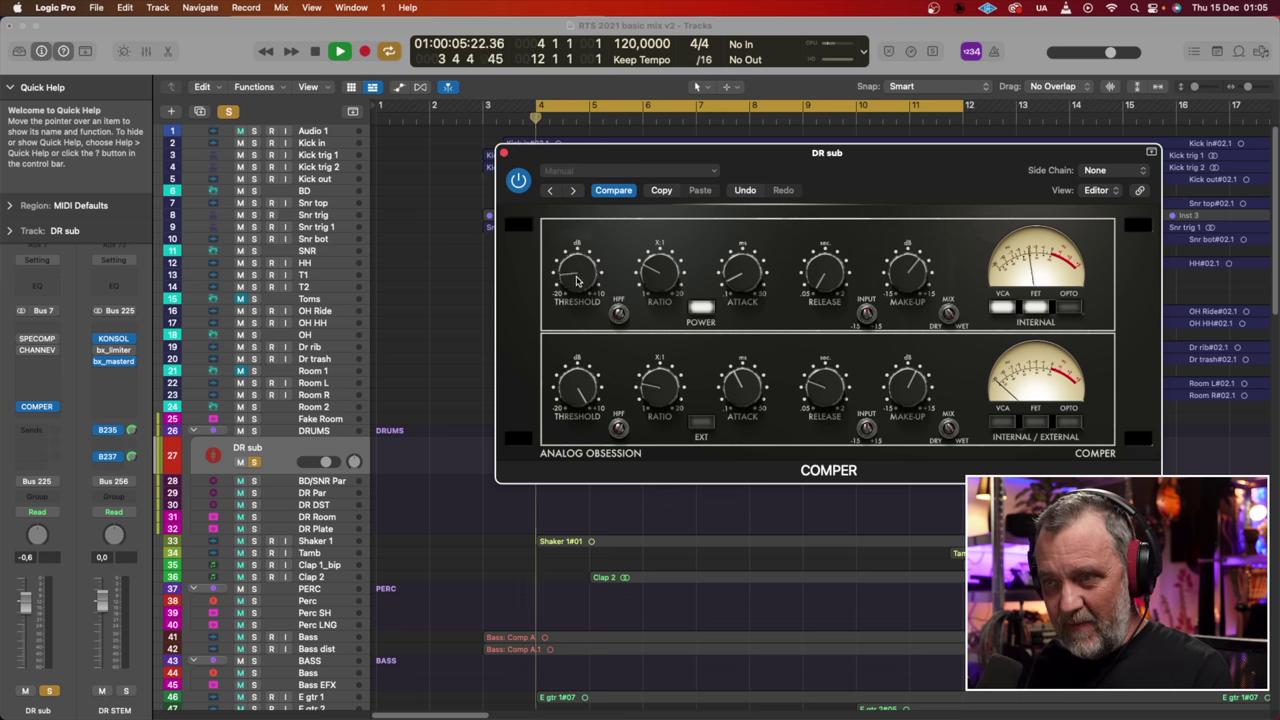
left_click_drag(925, 262, 911, 268)
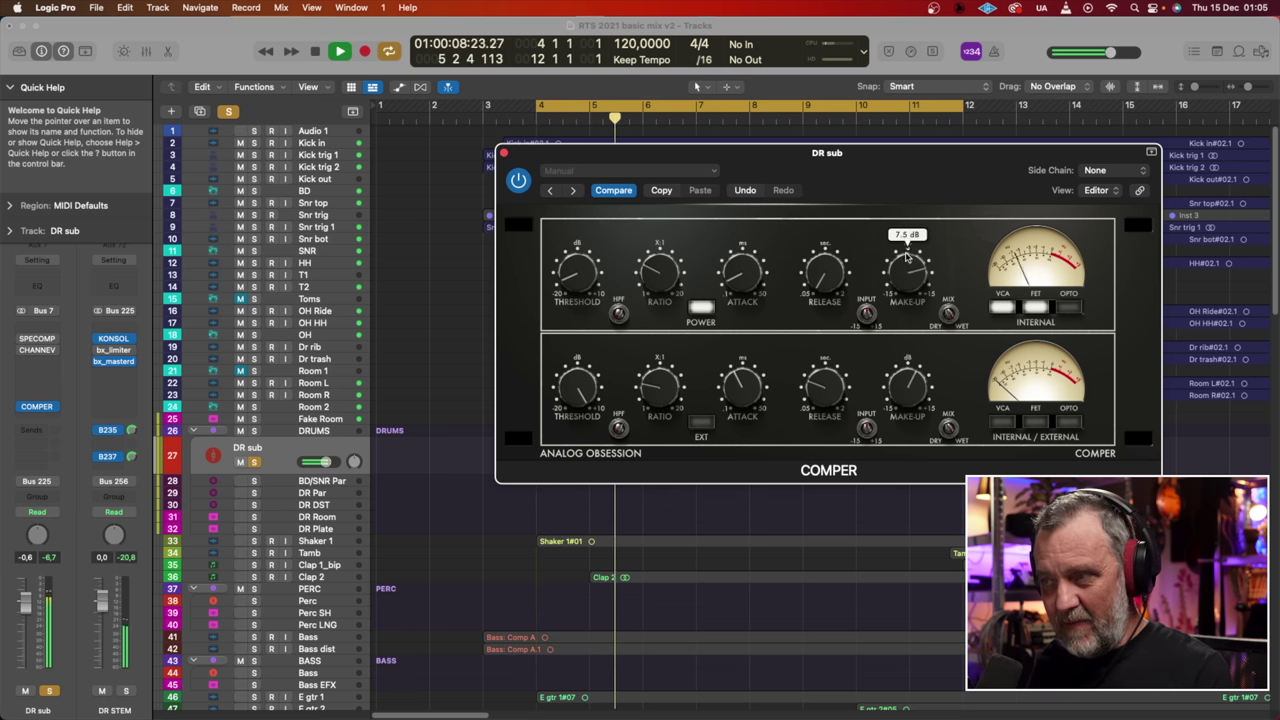
key("space")
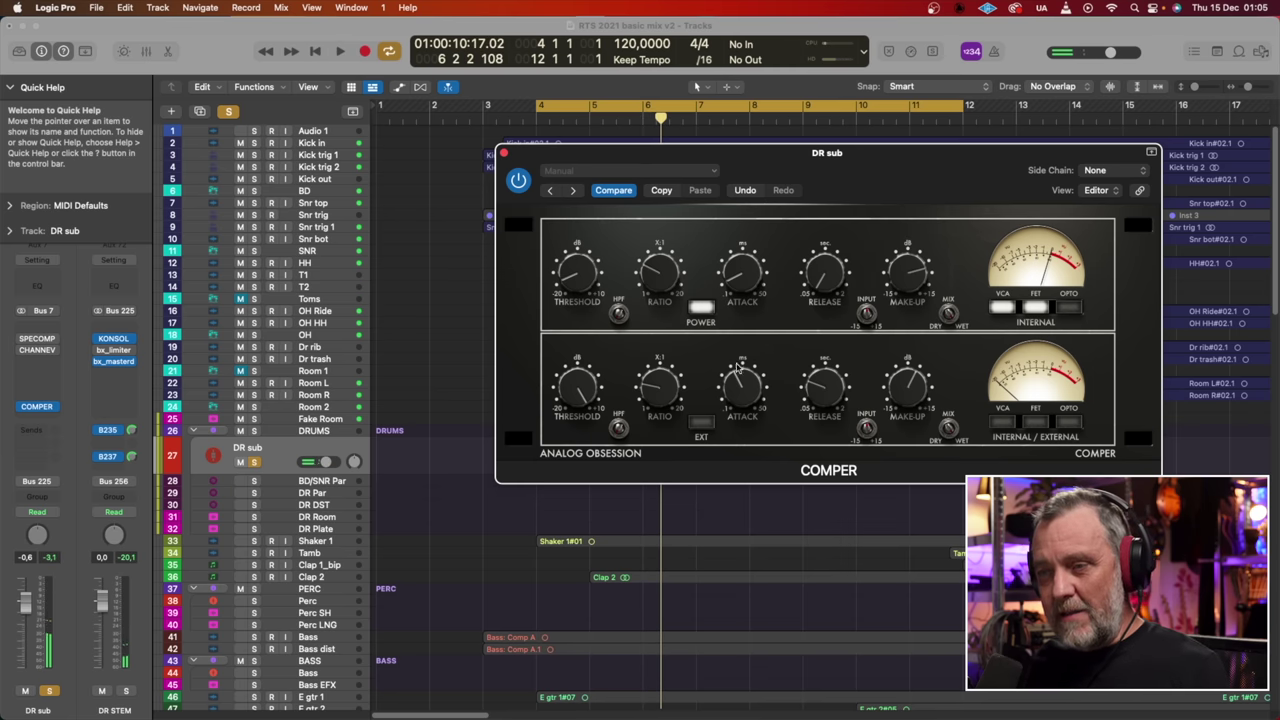
- Turn on Comper's oversampling via the Analog Obsession logo and audition the drums
left_click(616, 455)
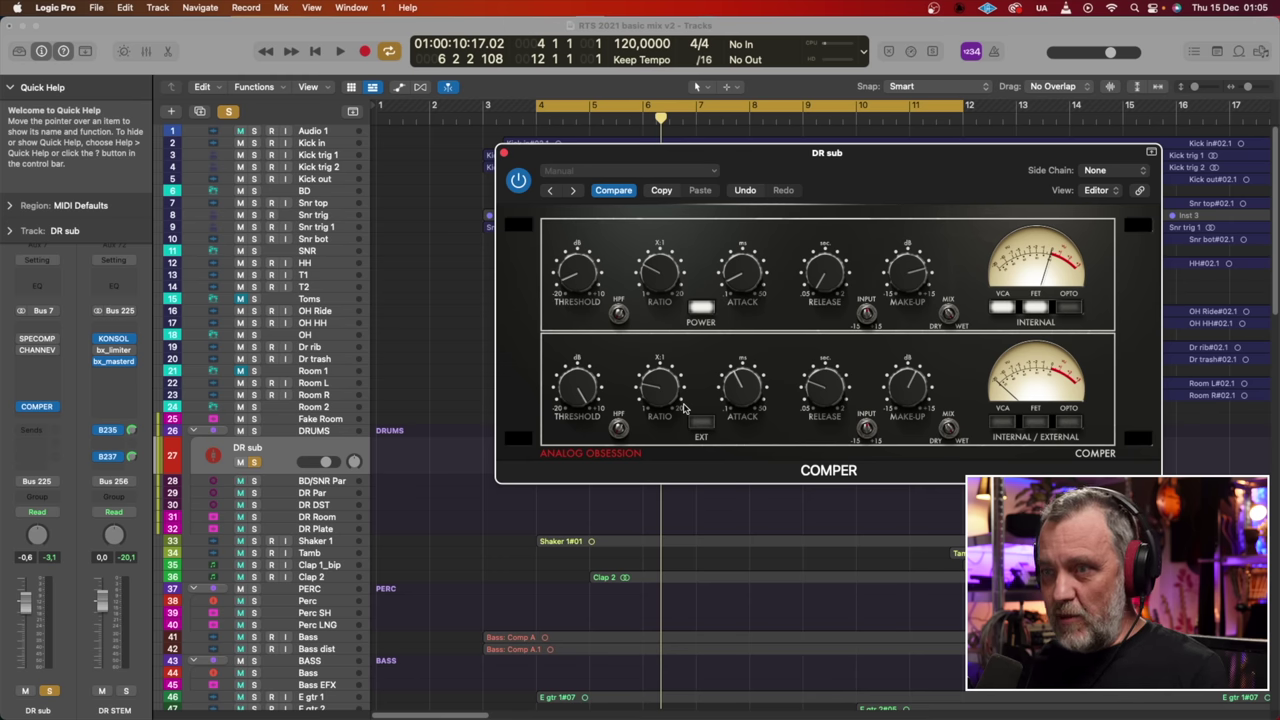
key("space")
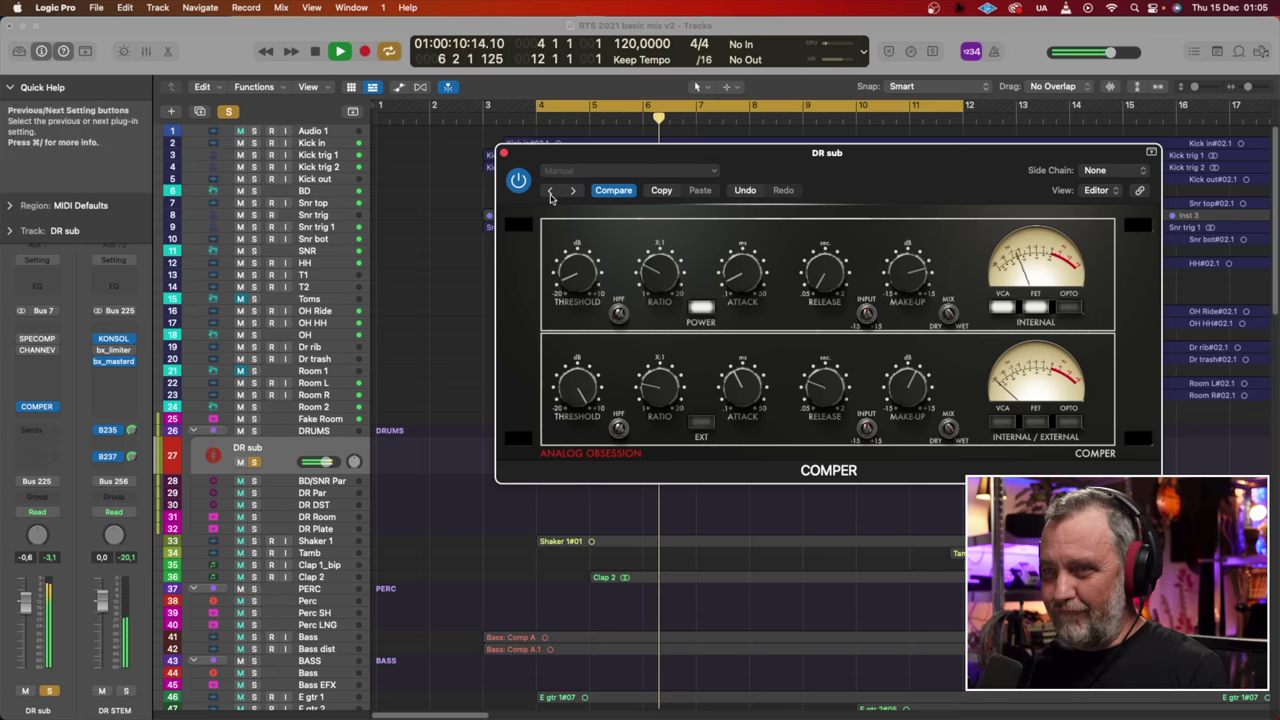
key("space")
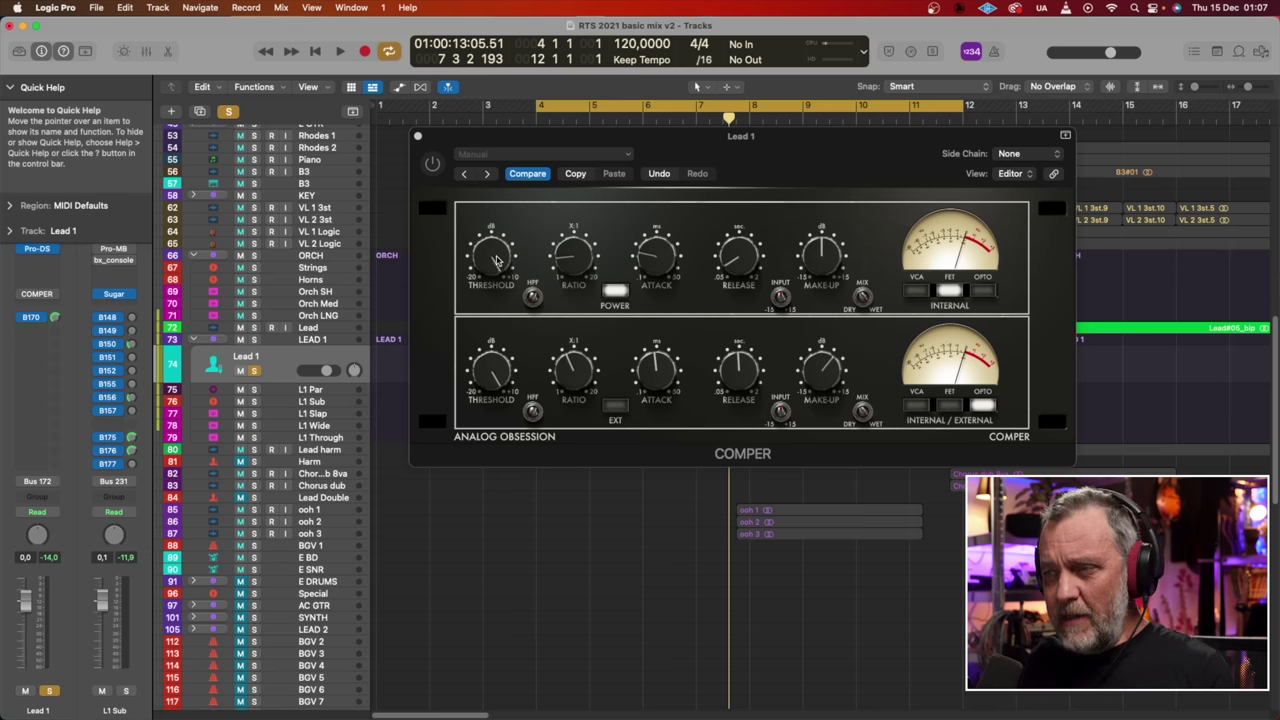
- Soften Lead 1's first Comper stage to about 2.1:1 ratio and 6.5 ms attack, and lower its threshold during playback
left_click(569, 262)
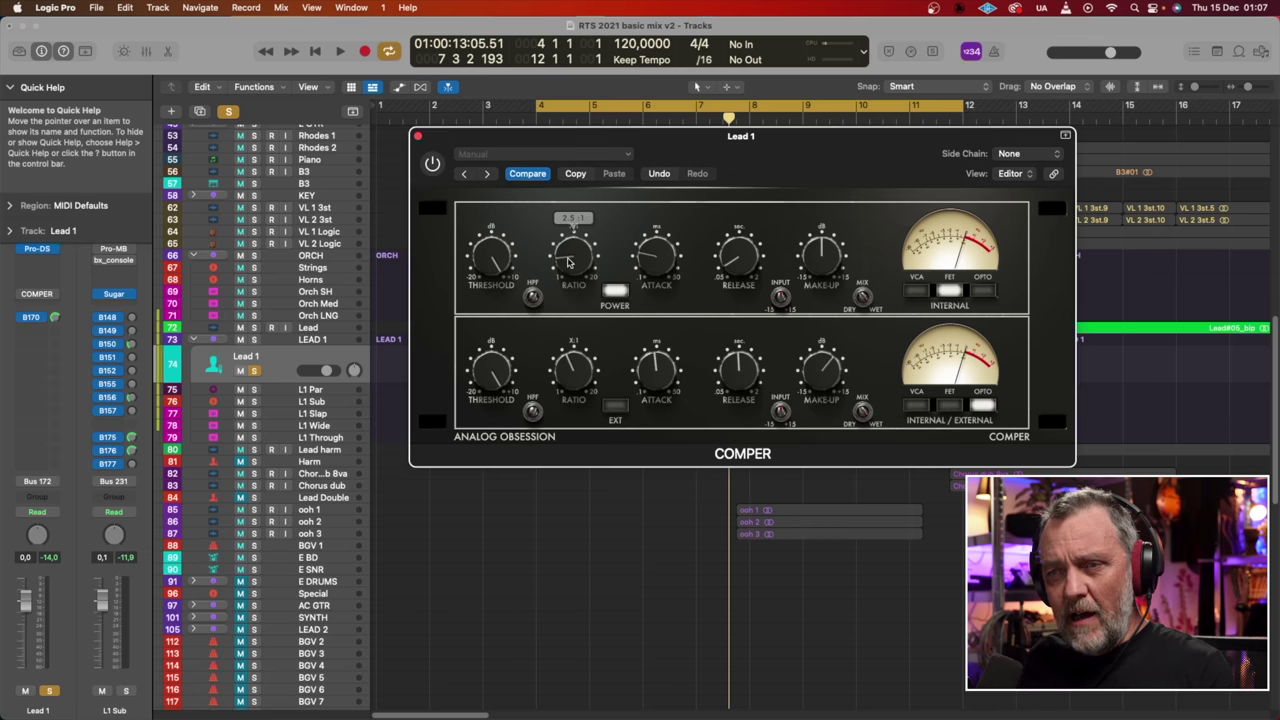
left_click_drag(569, 262, 567, 262)
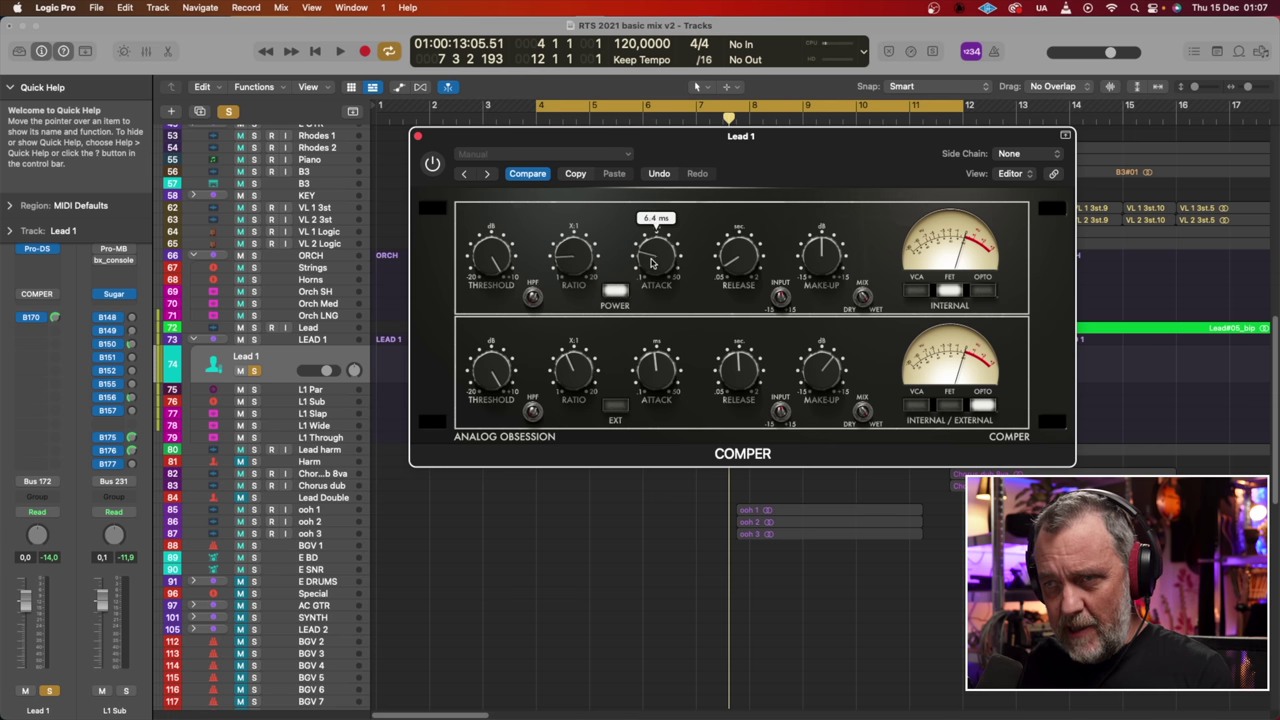
left_click_drag(652, 263, 651, 261)
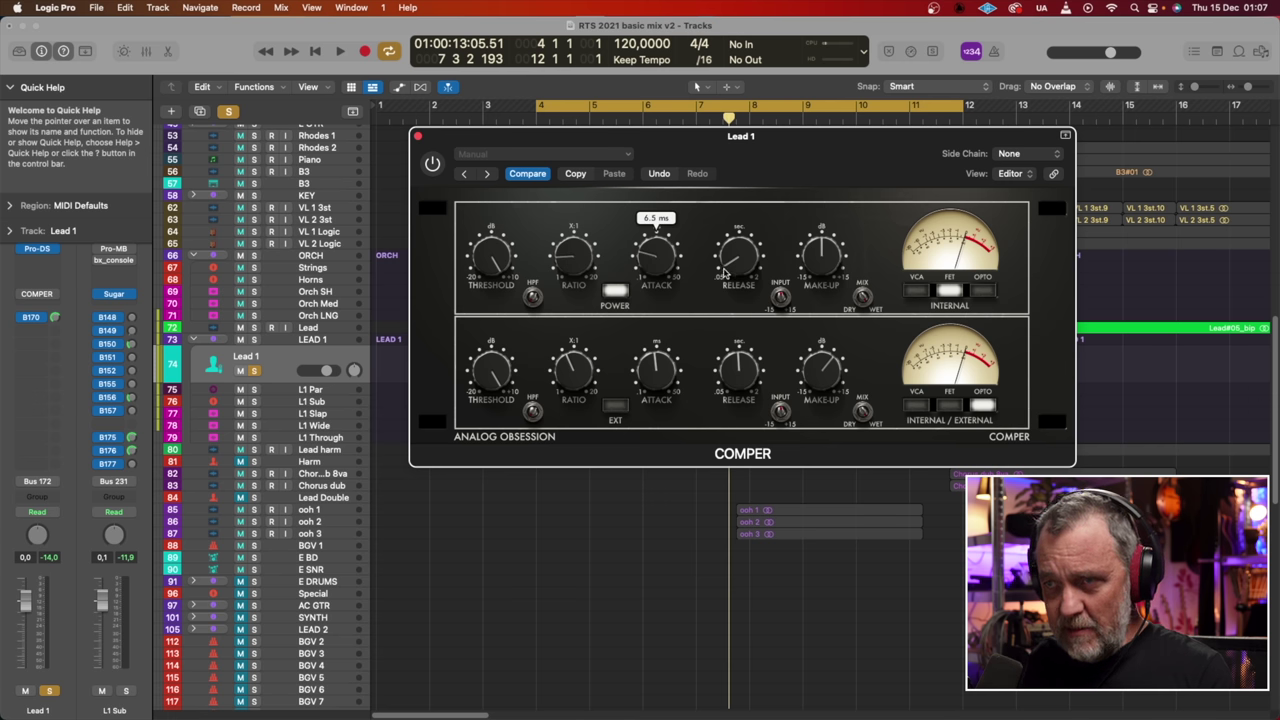
mouse_move(728, 276)
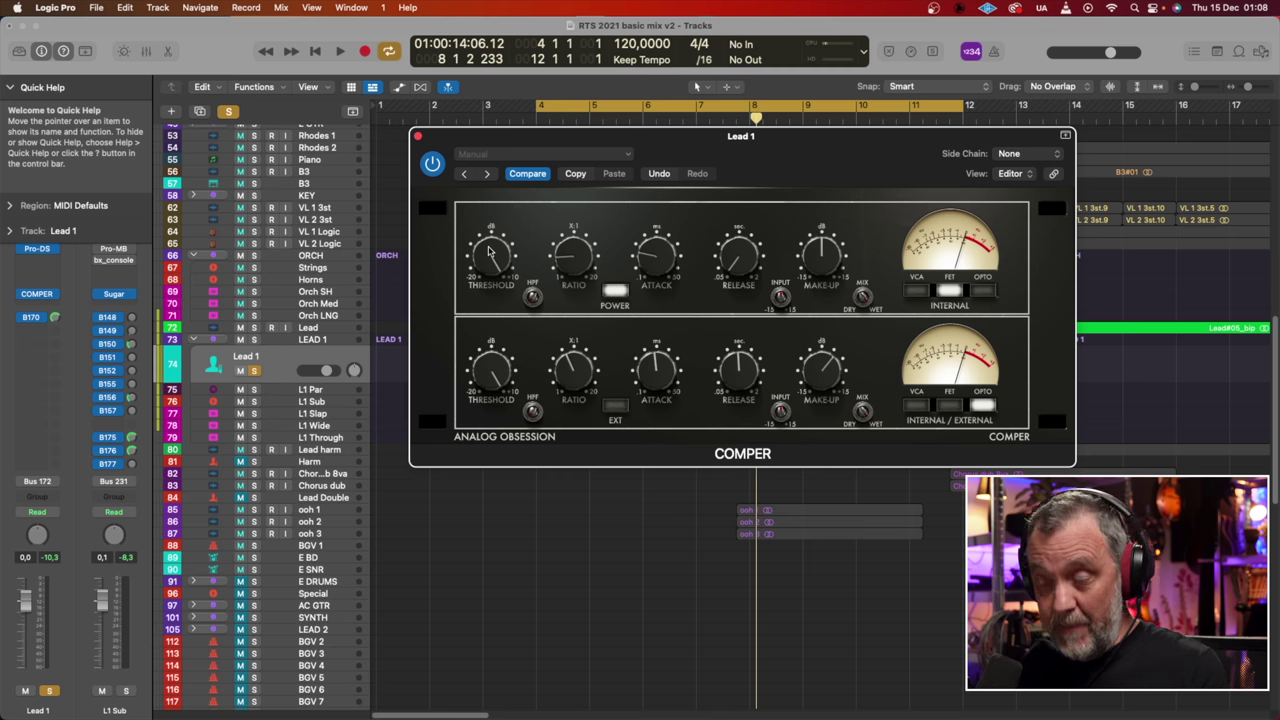
key("space")
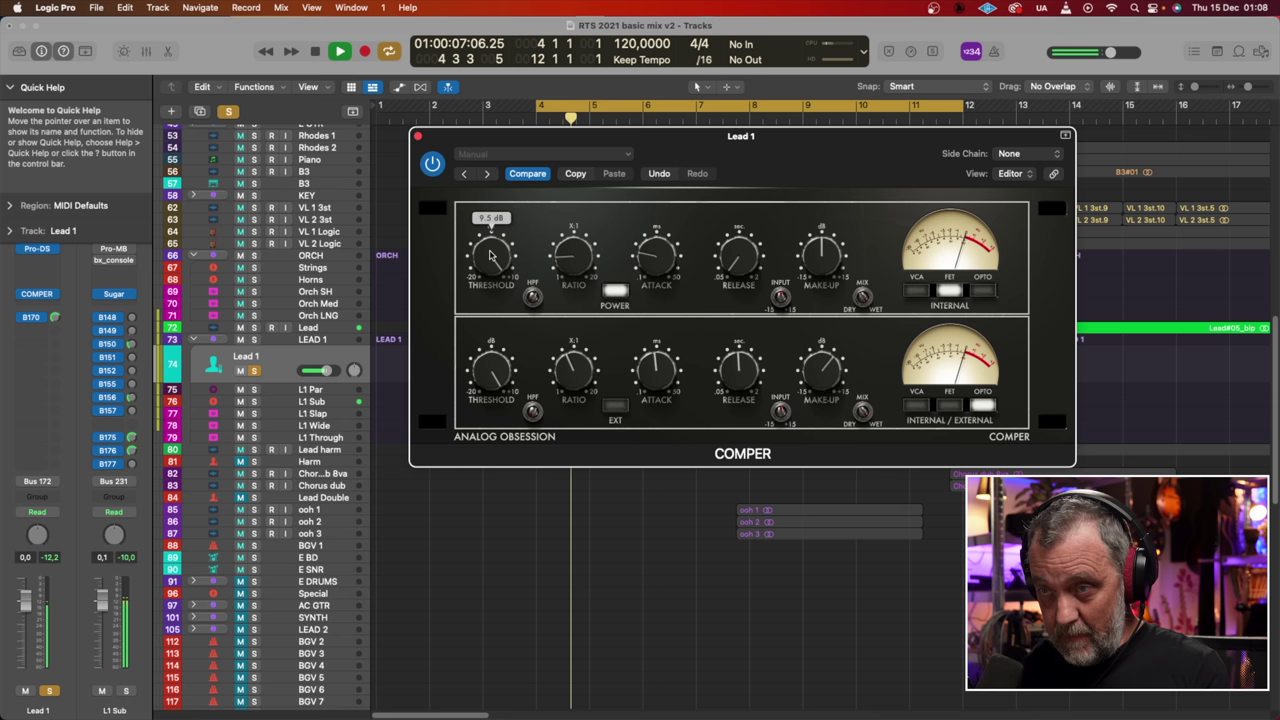
left_click_drag(503, 343, 501, 373)
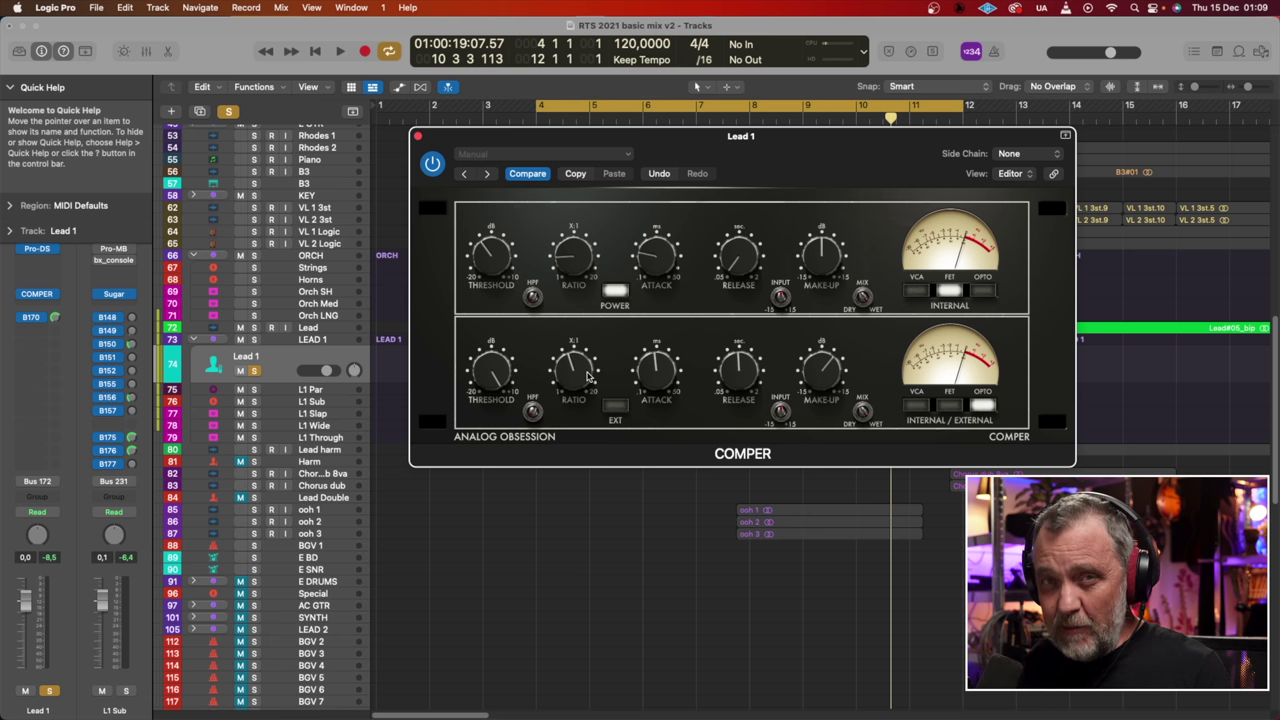
- Ease the second Comper stage ratio to about 5.4:1 and slow its attack to about 18 ms
scroll(586, 374, "up", 2)
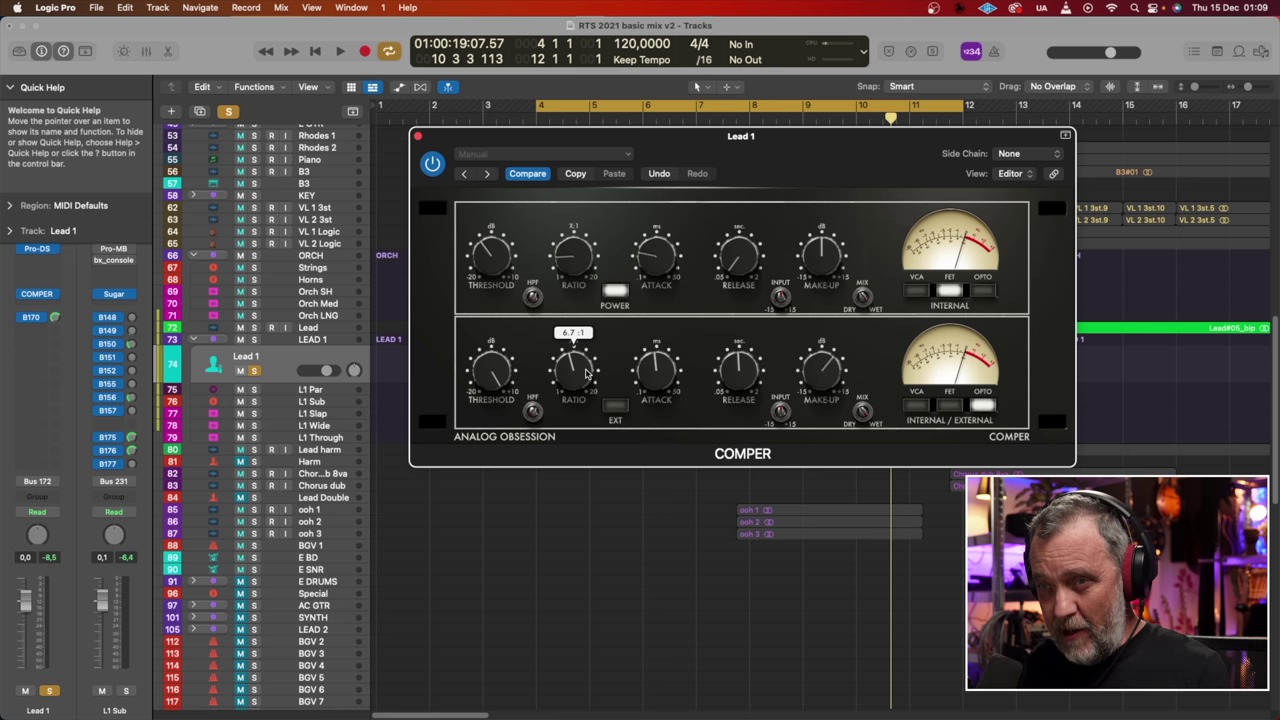
scroll(586, 375, "down", 2)
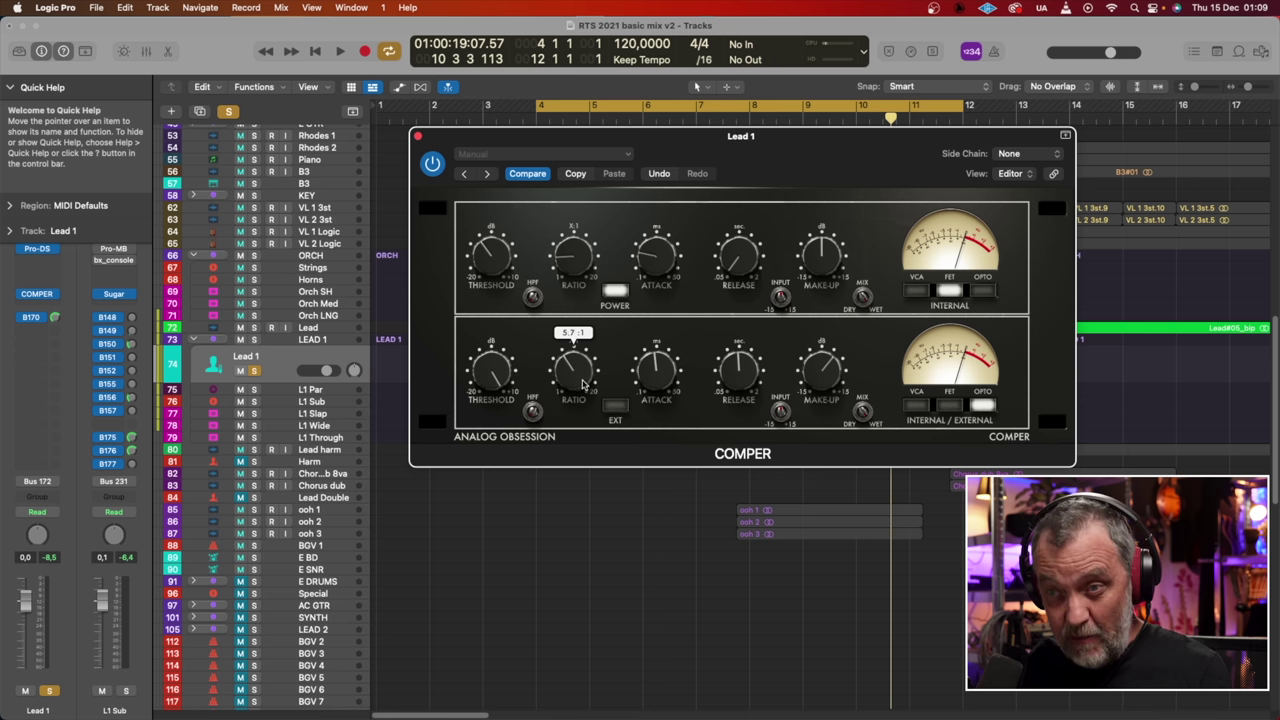
left_click_drag(584, 384, 582, 389)
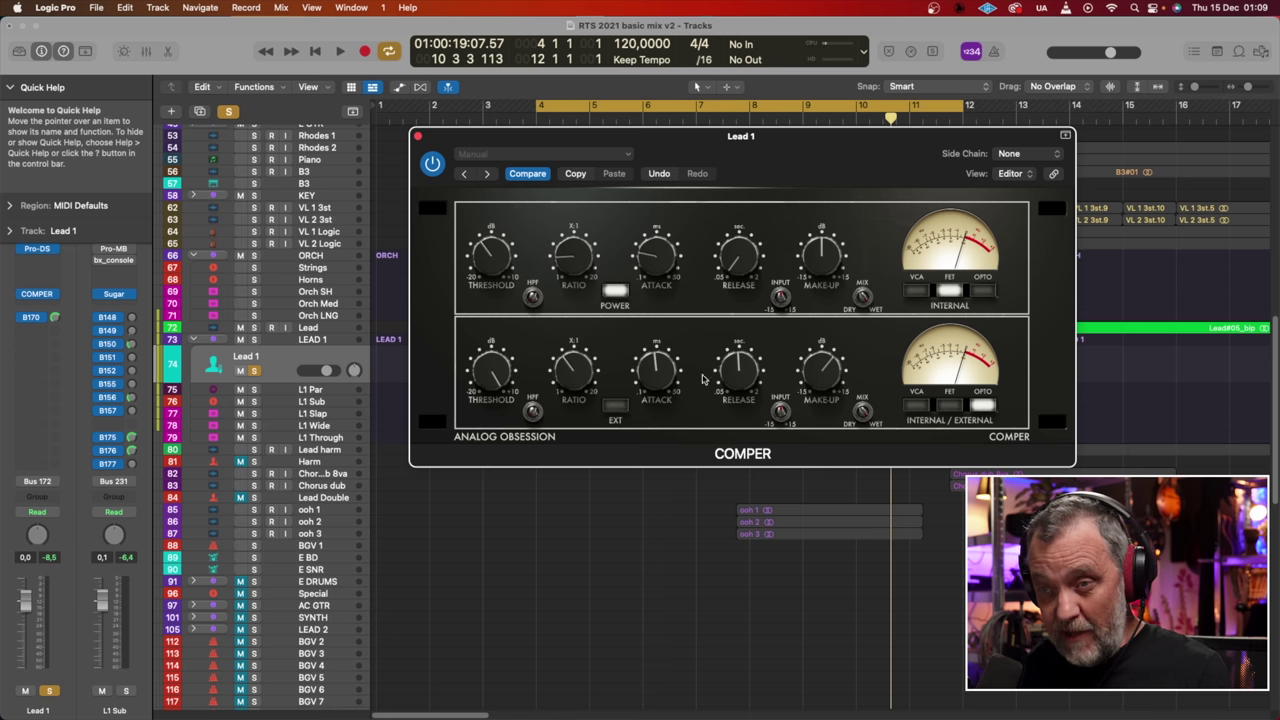
left_click_drag(661, 375, 664, 367)
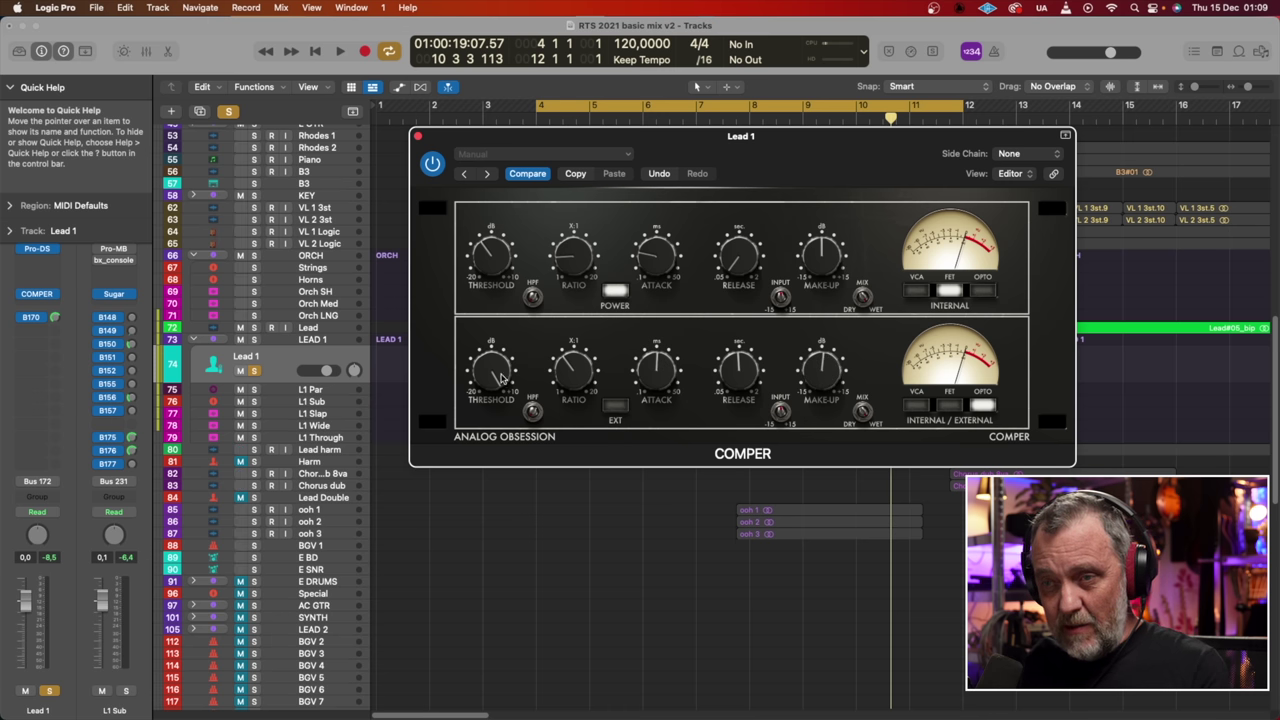
- With the vocal playing, set the second stage threshold near -4.1 dB and add make-up gain
key("space")
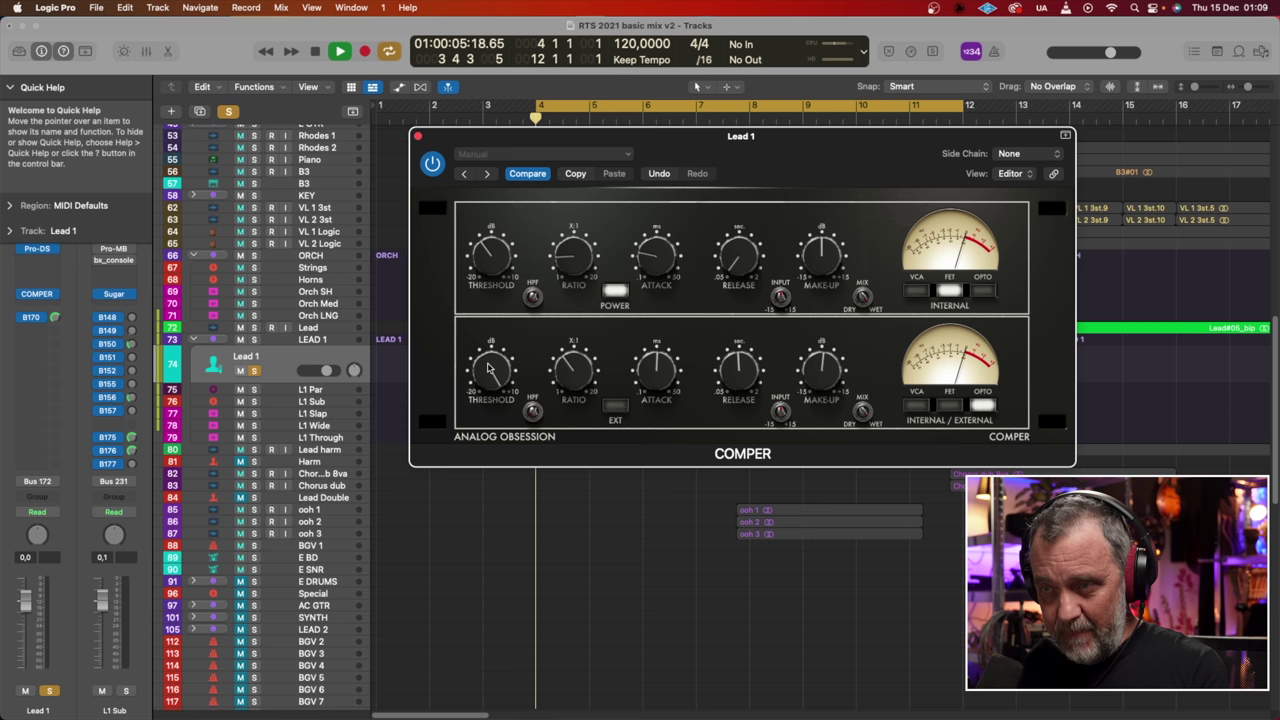
left_click_drag(479, 362, 499, 452)
left_click_drag(812, 377, 808, 370)
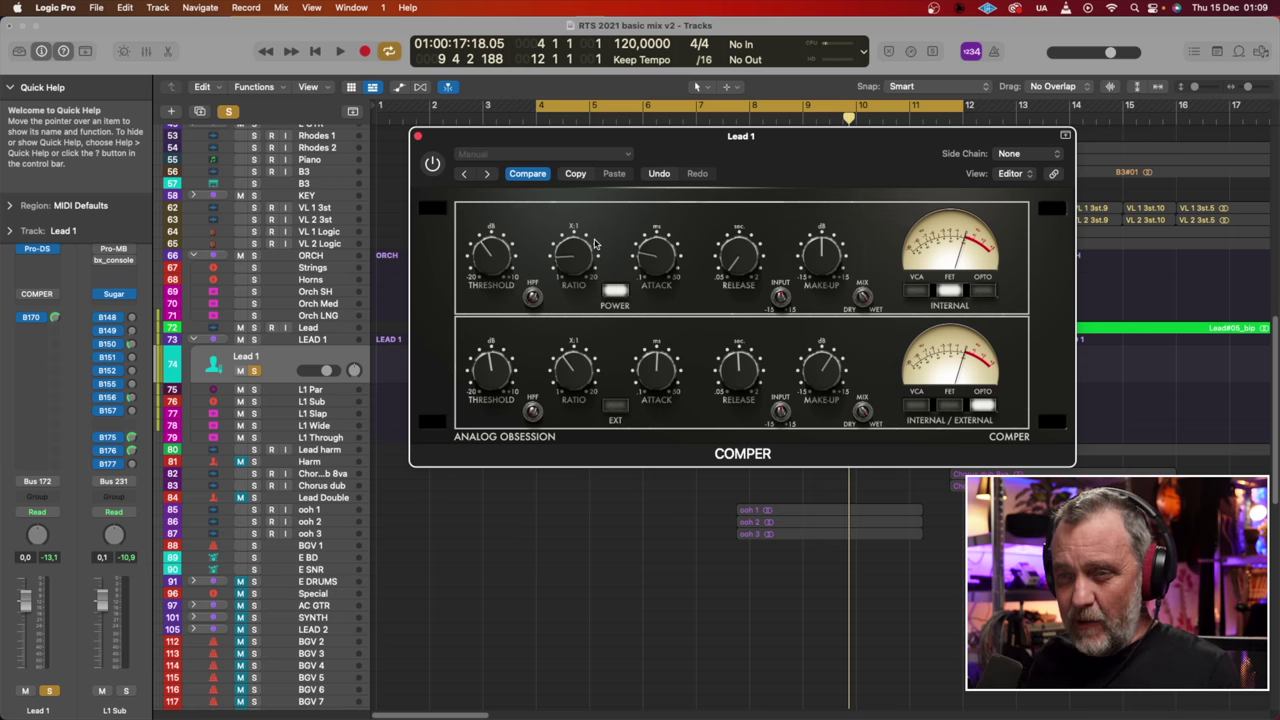
key("space")
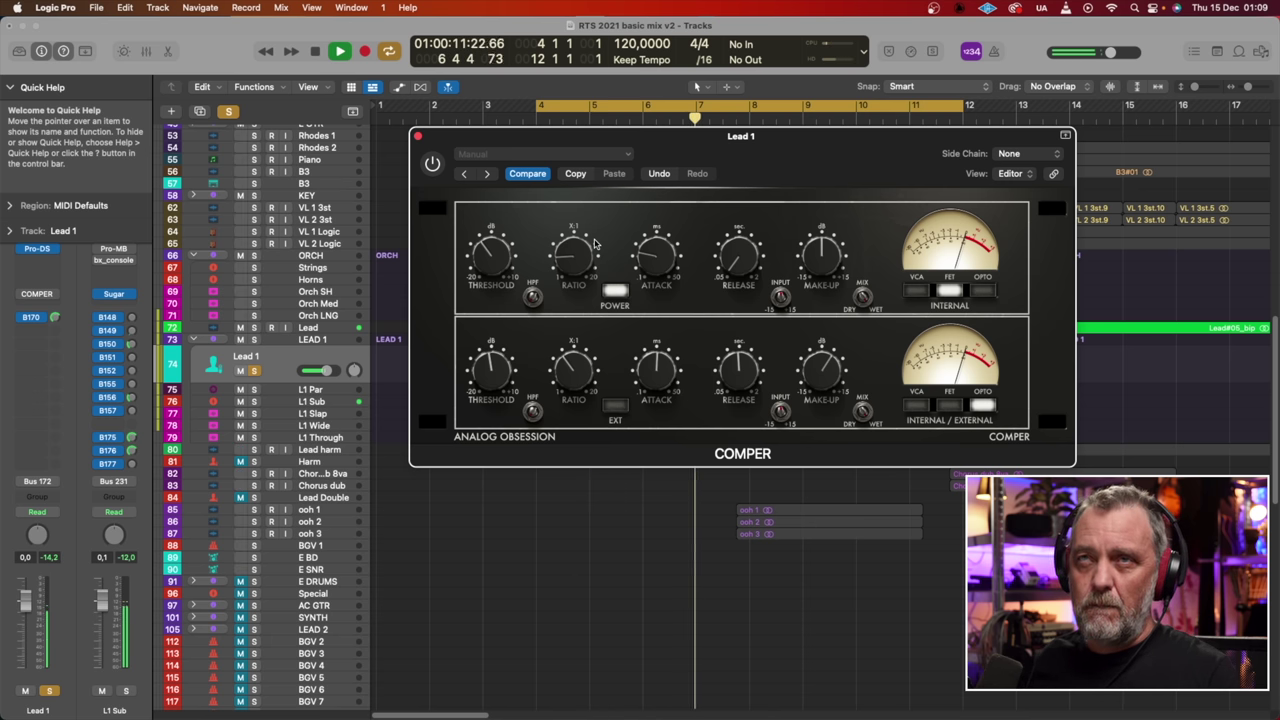
key("space")
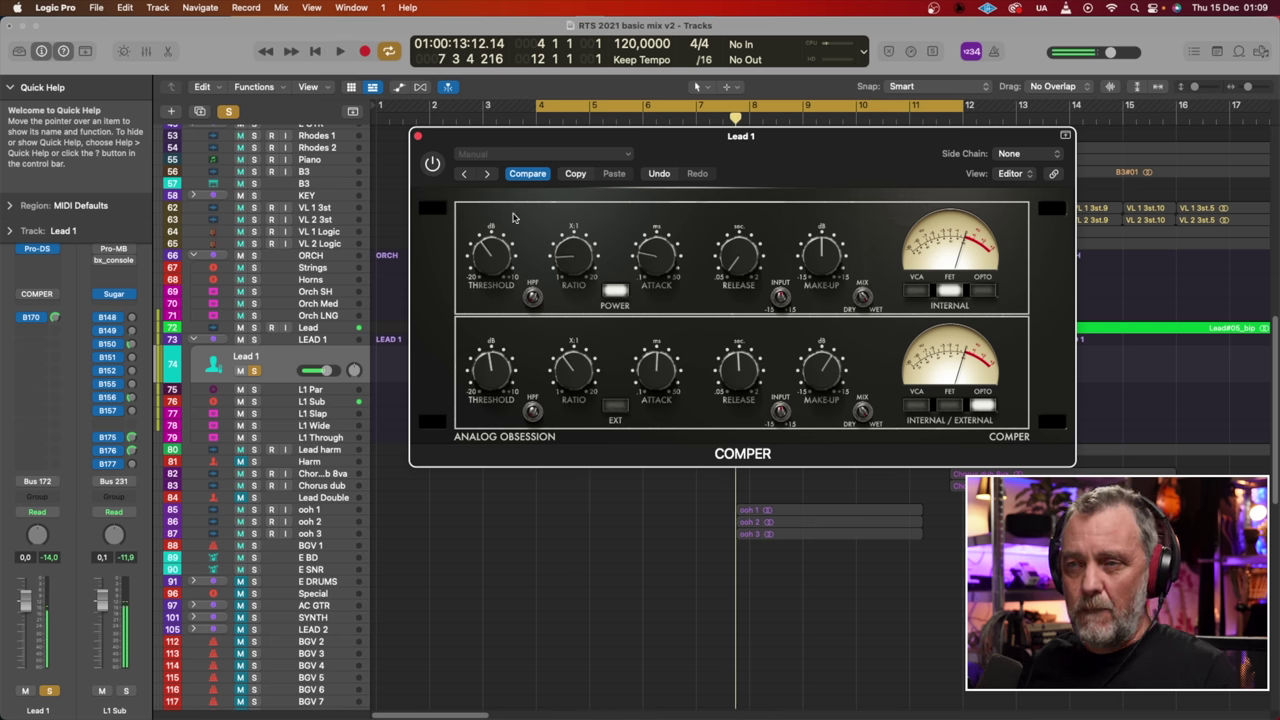
left_click(433, 165)
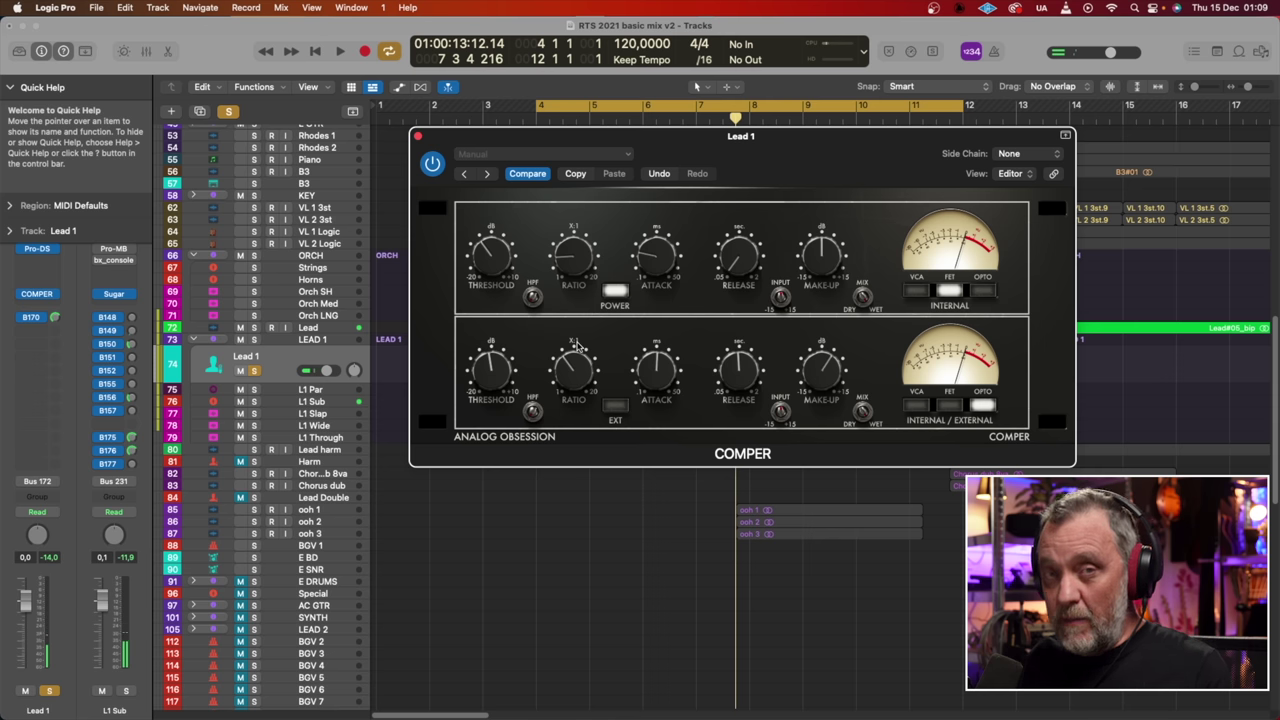
key("space")
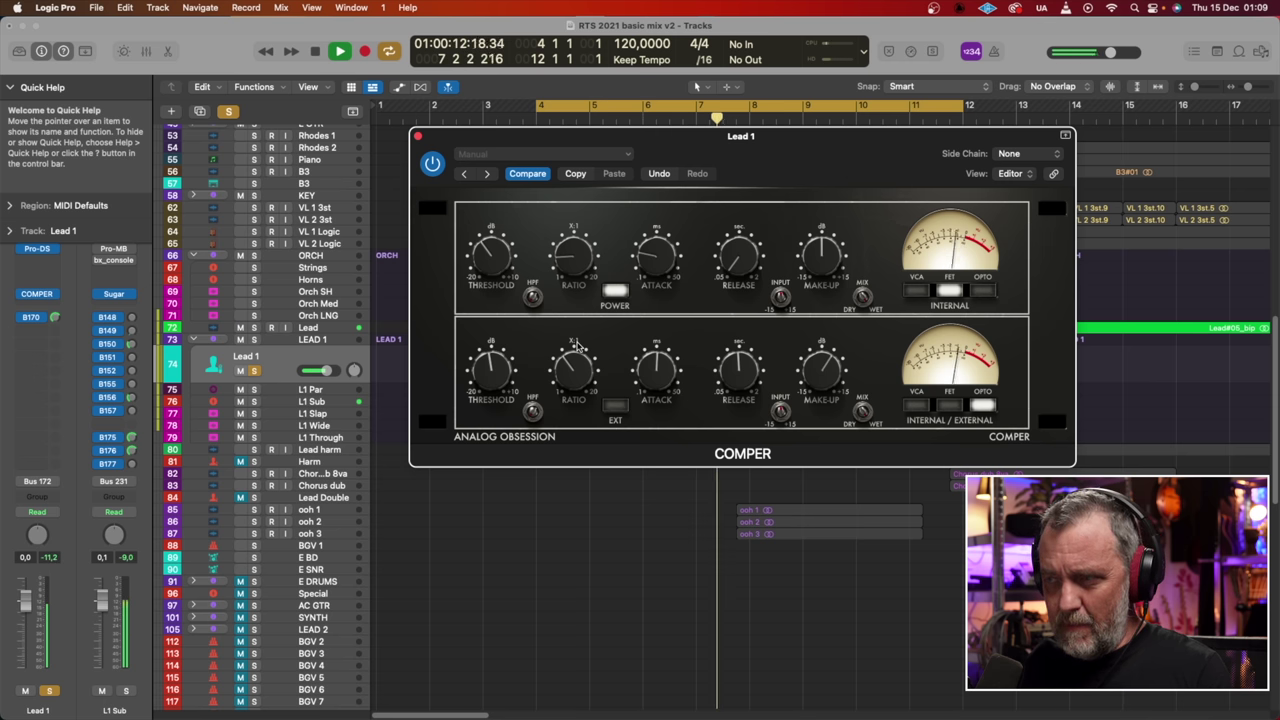
key("space")
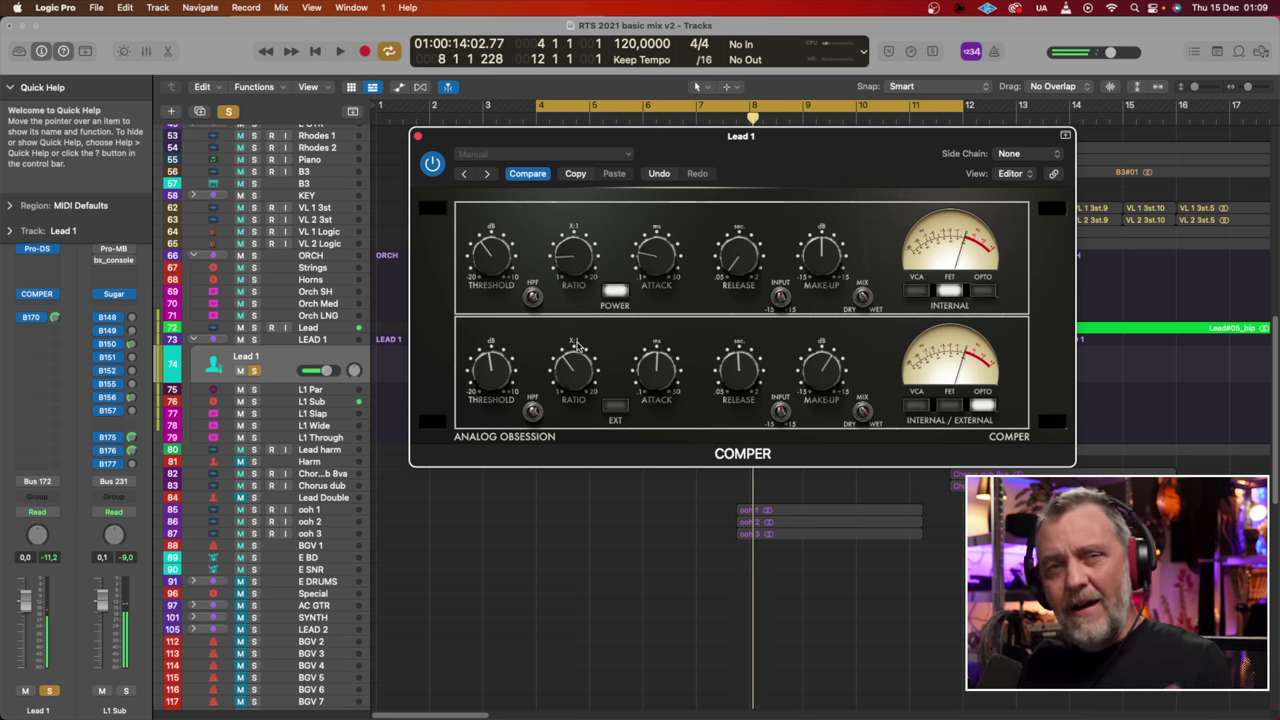